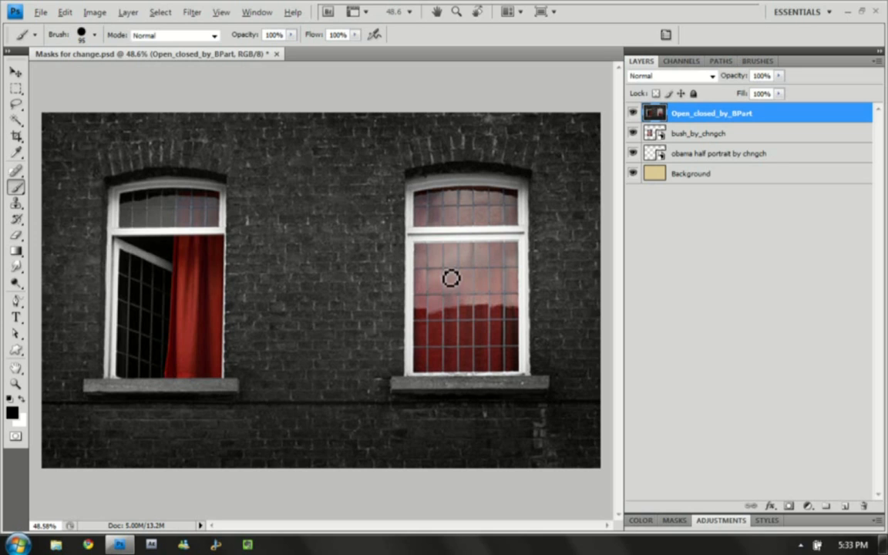
Erase loose strokes across the closed window on the Open_closed_by_BPart layer to reveal the portrait beneath.
mouse_move(450, 243)
mouse_down()
mouse_move(413, 301)
mouse_move(481, 235)
mouse_move(429, 325)
mouse_move(501, 282)
mouse_move(457, 357)
mouse_move(513, 341)
mouse_move(447, 371)
mouse_move(502, 279)
mouse_move(430, 351)
mouse_move(434, 294)
mouse_move(438, 362)
mouse_move(425, 346)
mouse_move(420, 298)
mouse_move(425, 250)
mouse_move(434, 267)
mouse_move(458, 266)
mouse_move(461, 326)
mouse_move(491, 292)
mouse_move(482, 396)
mouse_up()
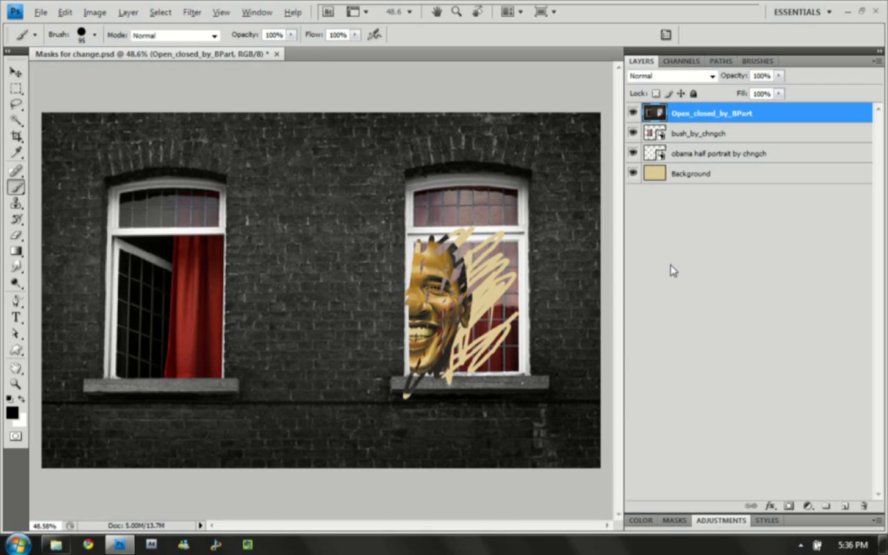
Add a layer mask to the Open_closed_by_BPart layer and paint black over the open window to reveal the Bush portrait.
click(789, 507)
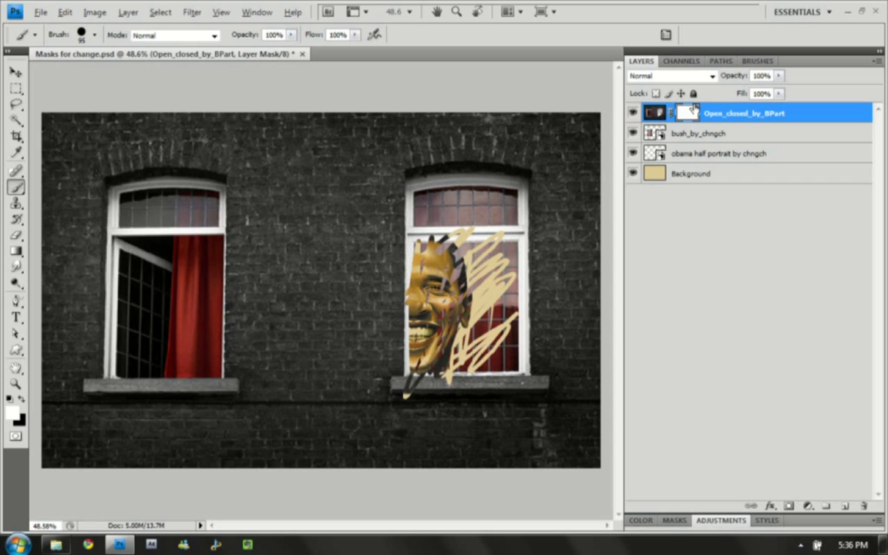
key(x)
mouse_move(135, 239)
mouse_down()
mouse_move(177, 278)
mouse_move(131, 331)
mouse_move(185, 358)
mouse_up()
mouse_move(196, 241)
mouse_down()
mouse_move(209, 309)
mouse_move(193, 286)
mouse_up()
mouse_move(113, 332)
mouse_down()
mouse_move(166, 379)
mouse_move(220, 274)
mouse_up()
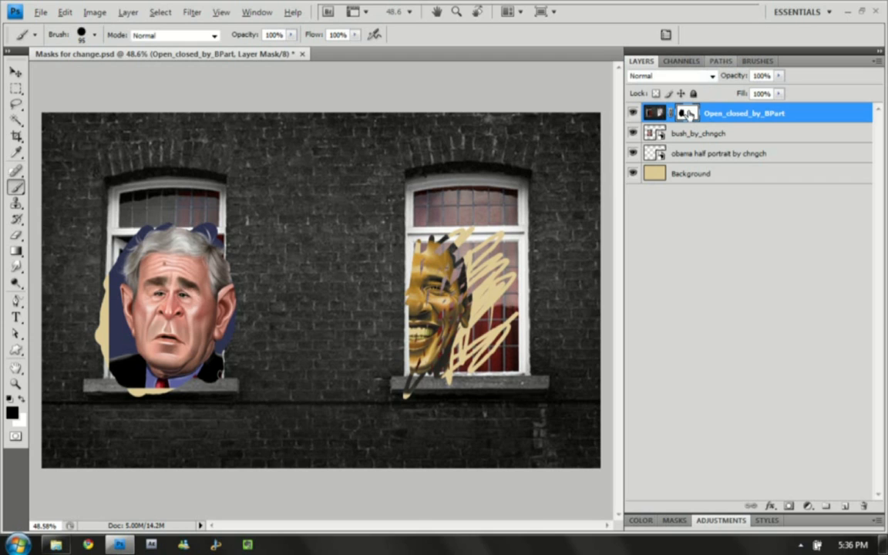
View the layer mask on its own, and paint its black area white to bring back the open window.
alt+click(686, 113)
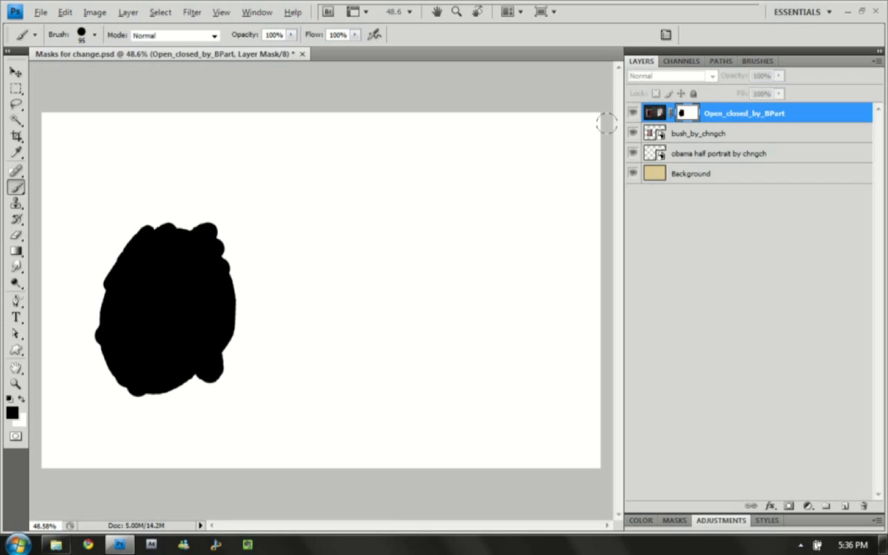
alt+click(690, 113)
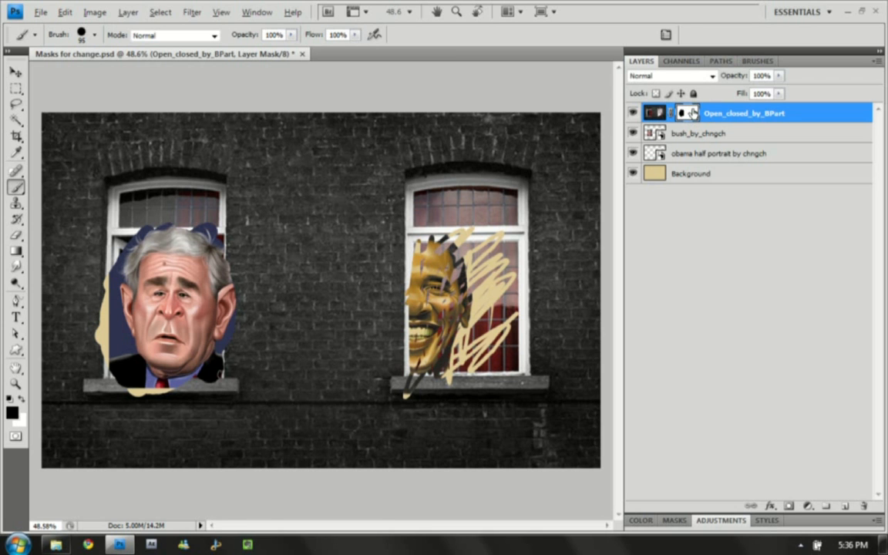
click(21, 400)
mouse_move(97, 281)
mouse_down()
mouse_move(170, 211)
mouse_move(134, 243)
mouse_move(182, 270)
mouse_move(108, 332)
mouse_move(207, 340)
mouse_move(183, 390)
mouse_move(201, 410)
mouse_up()
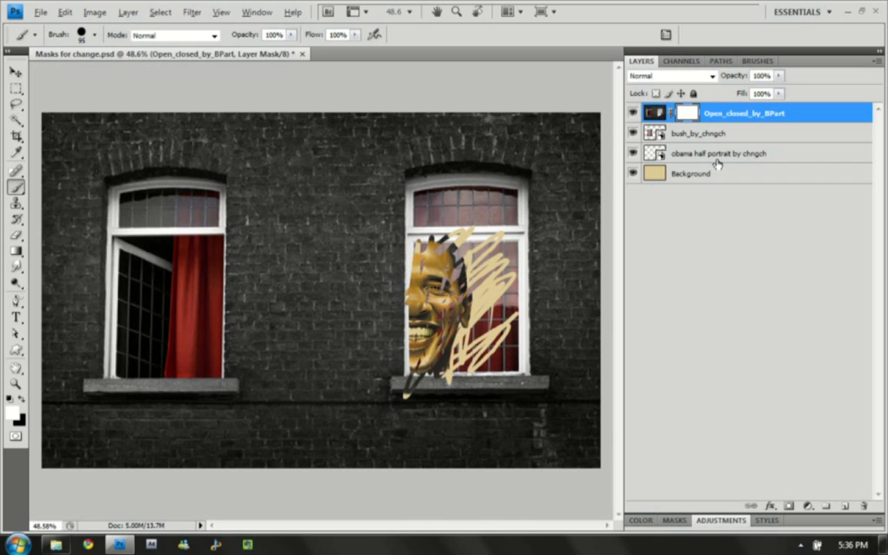
Apply a black-to-white linear gradient to the layer mask so the brick wall fades out at its upper-right corner.
click(16, 251)
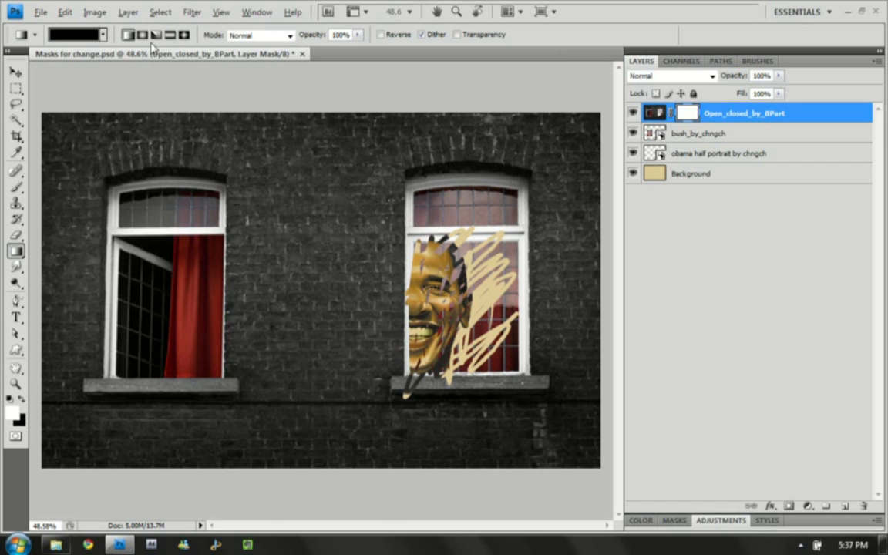
click(77, 34)
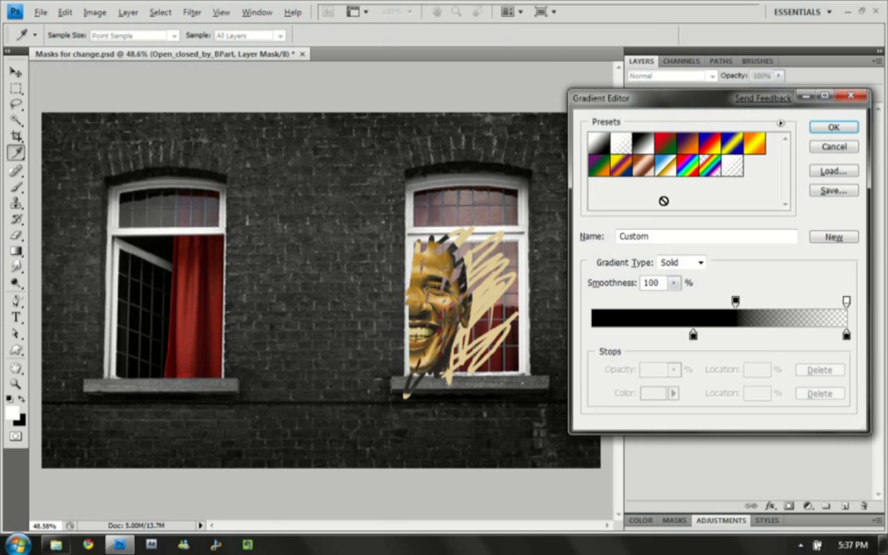
click(643, 145)
click(834, 127)
drag(531, 114, 487, 302)
drag(404, 396, 406, 396)
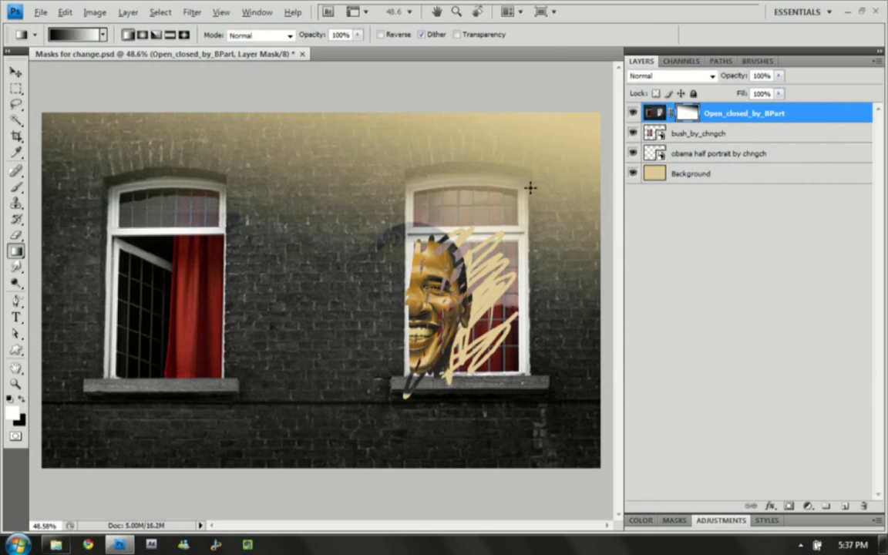
Check the Background layer, and inspect the Open_closed_by_BPart layer's gradient mask on its own before returning to the normal image view.
click(686, 173)
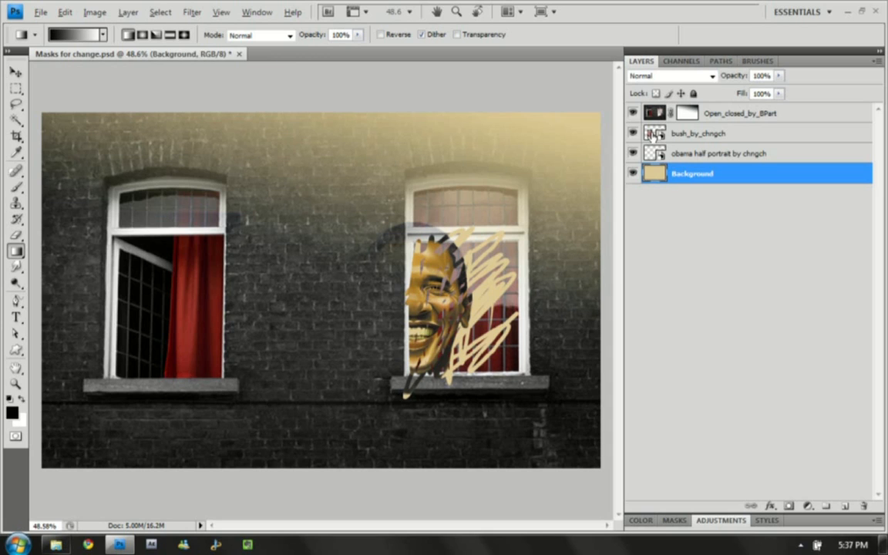
click(684, 114)
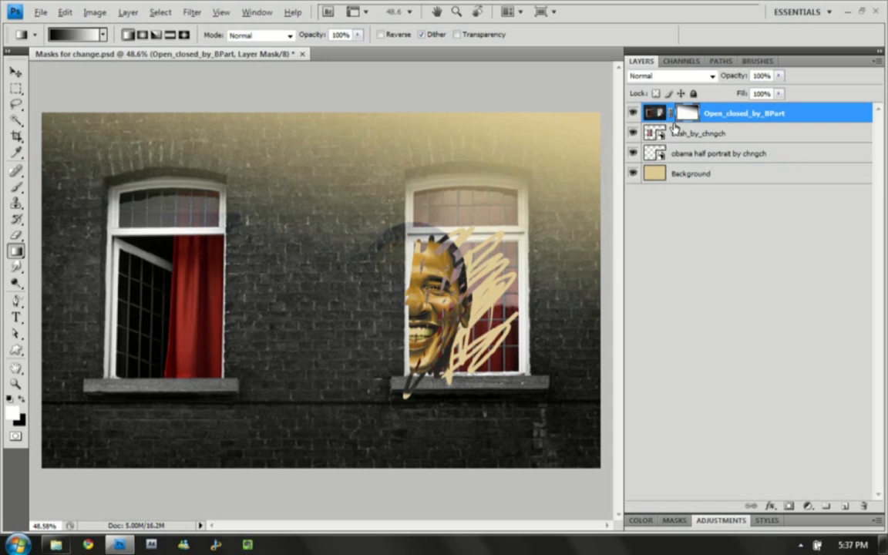
alt+click(686, 114)
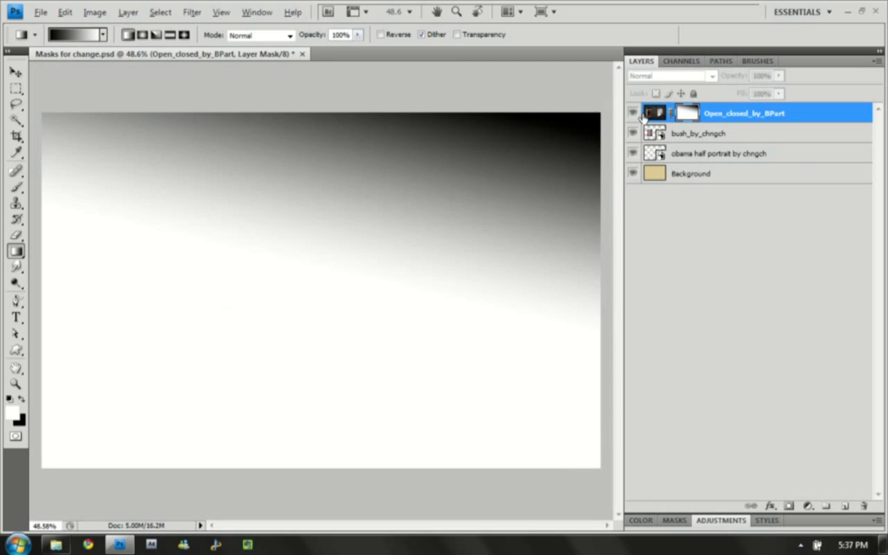
alt+click(688, 113)
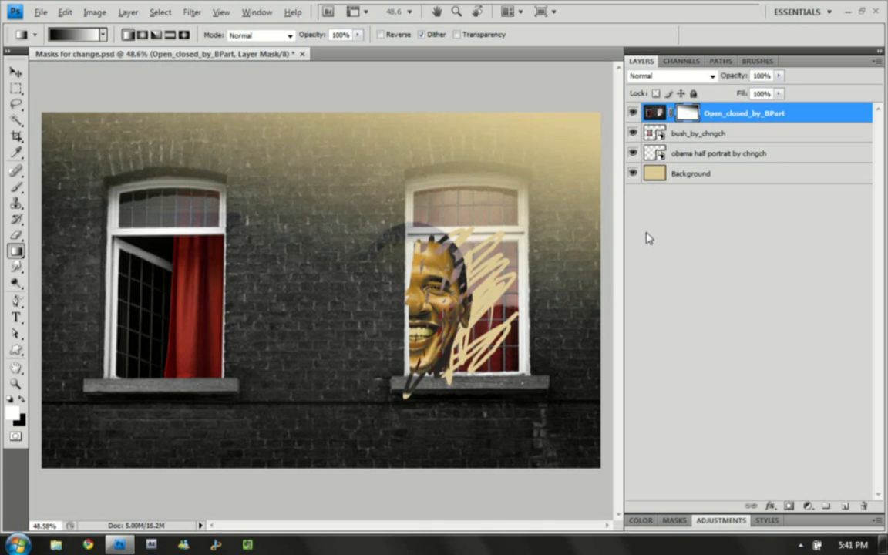
Go to the desktop's Mask Tutorial folder and open the Member from the crowd image in Photoshop.
key(super+Tab)
key(super+Tab)
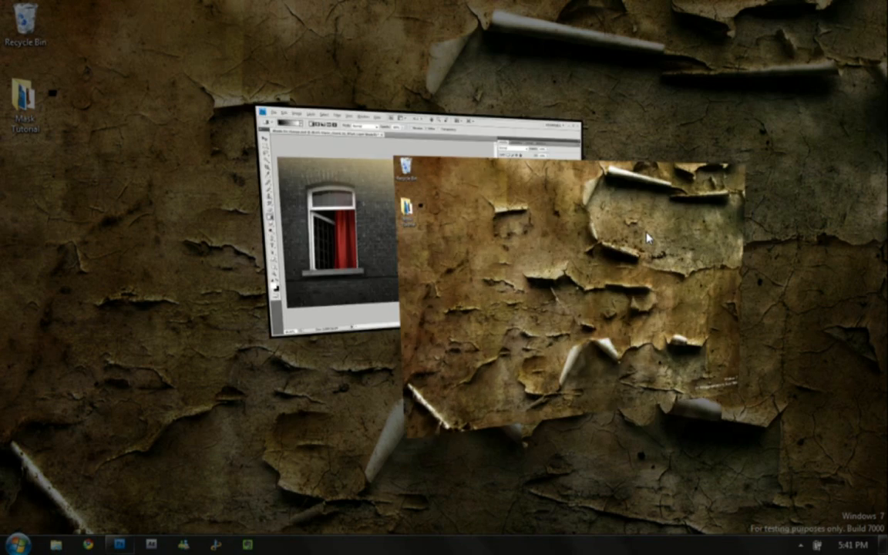
double_click(39, 100)
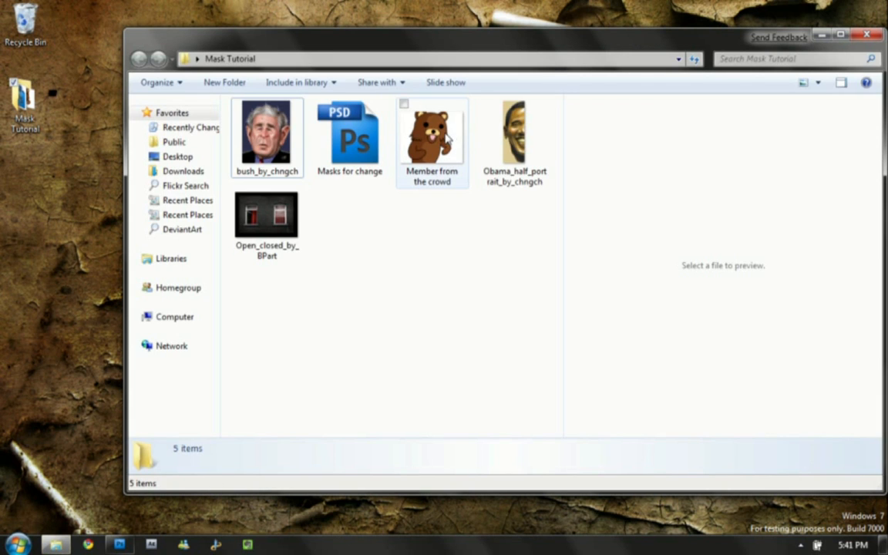
click(439, 145)
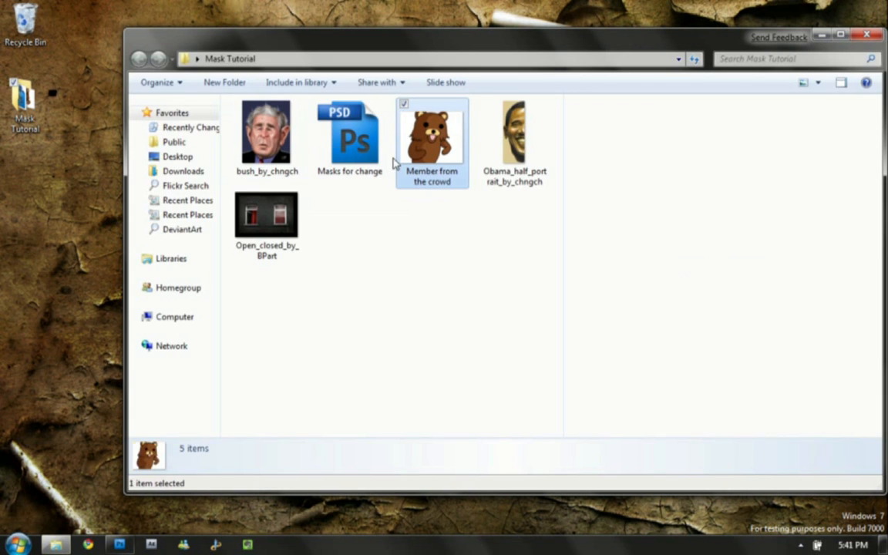
drag(119, 547, 252, 309)
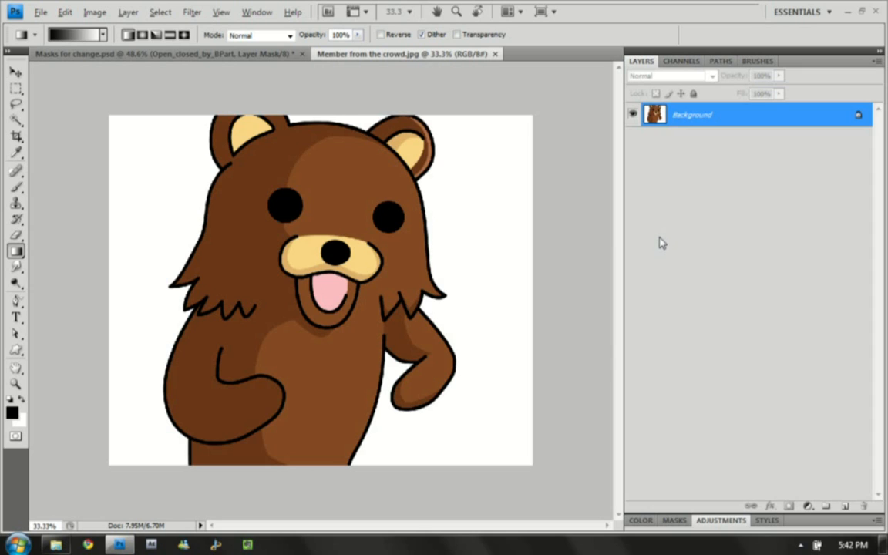
Switch to Windows Explorer, search DeviantArt for "gas mask II" and copy the STOCK - Mask II image into the Mask Tutorial folder.
key(super+Tab)
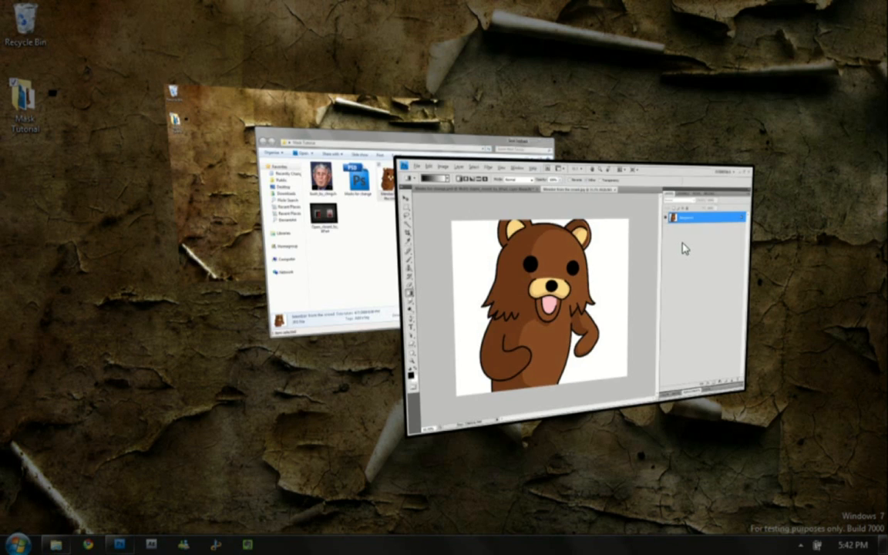
key(super+Tab)
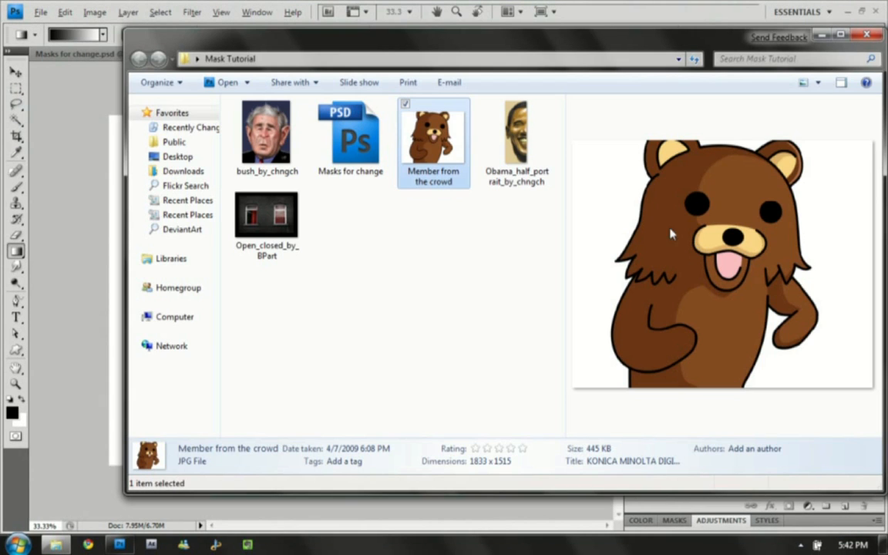
click(184, 230)
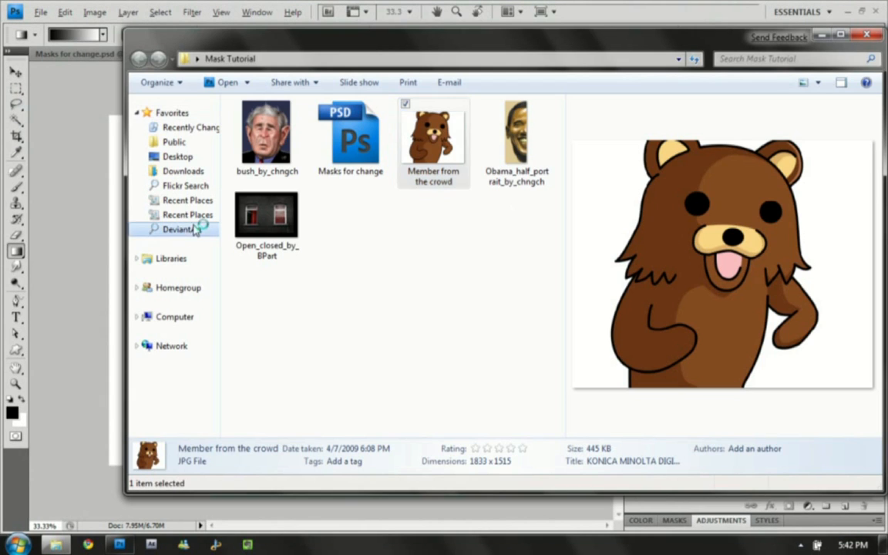
click(806, 60)
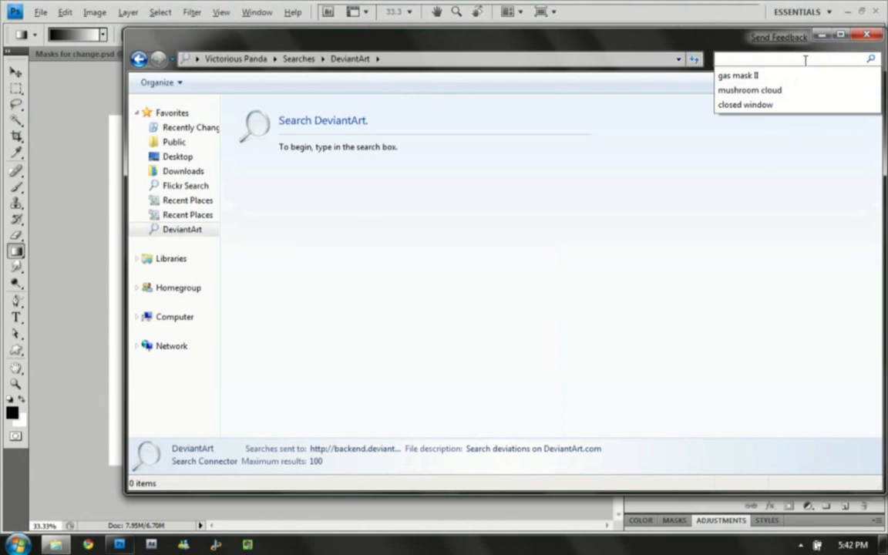
click(747, 75)
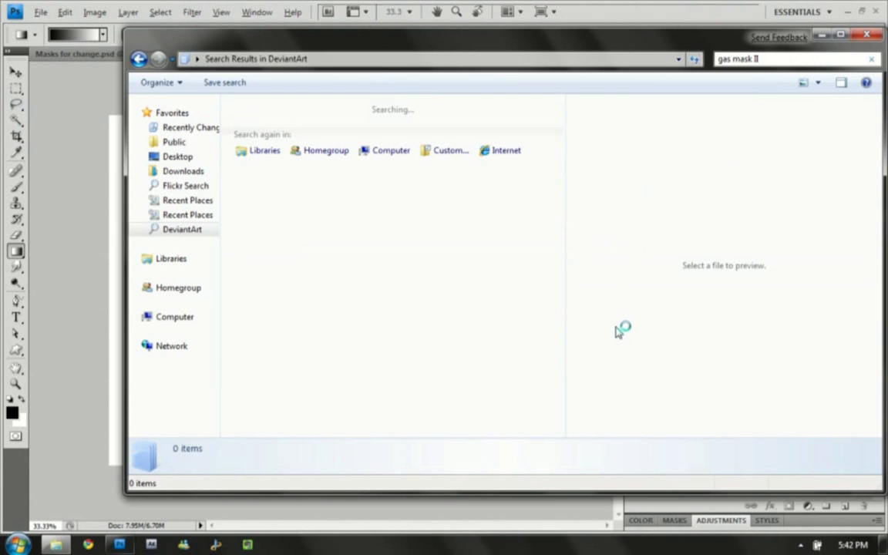
click(849, 13)
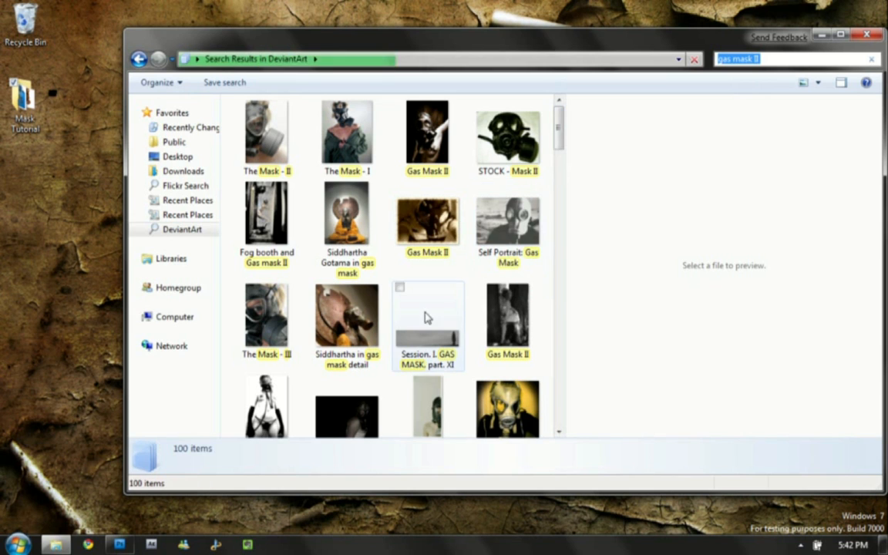
drag(522, 144, 31, 108)
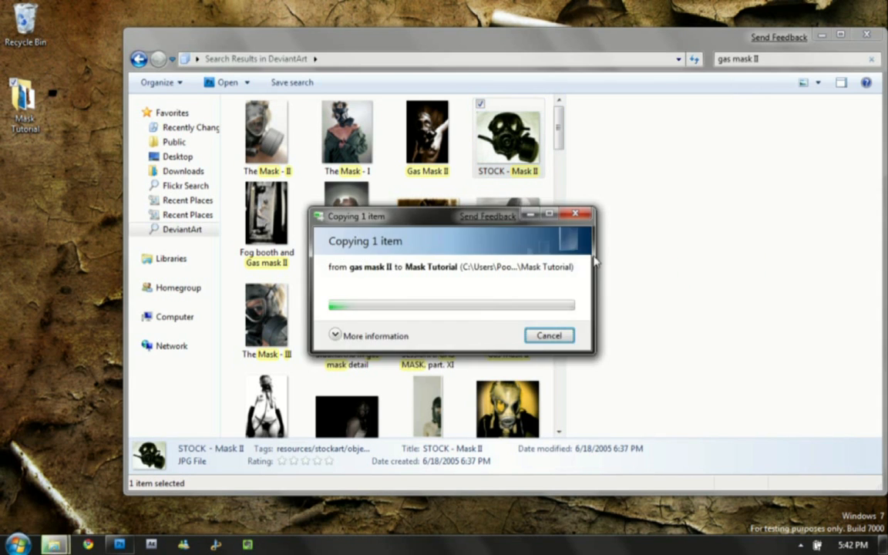
Switch back to Photoshop and place STOCK___Mask_II_by_angelwillz from the desktop's Mask Tutorial folder over the bear at its original size.
key(super+Tab)
key(super+Tab)
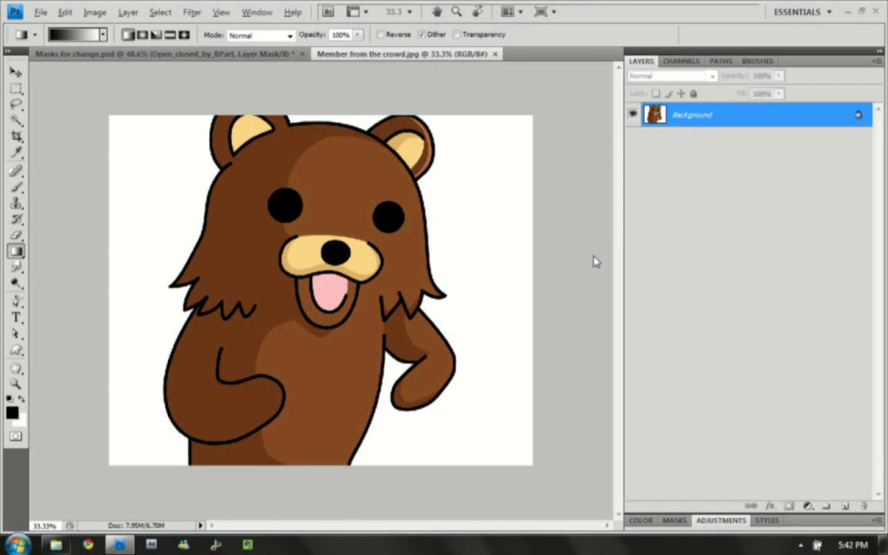
click(41, 12)
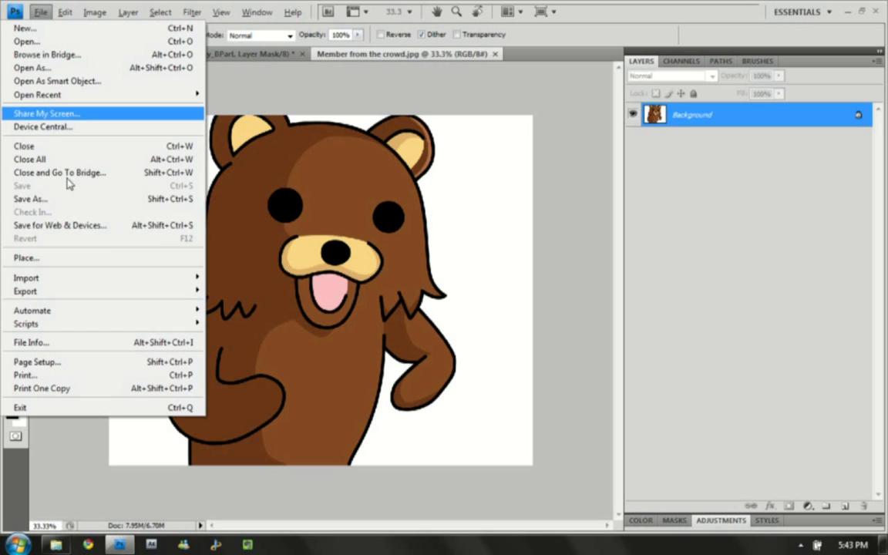
click(129, 257)
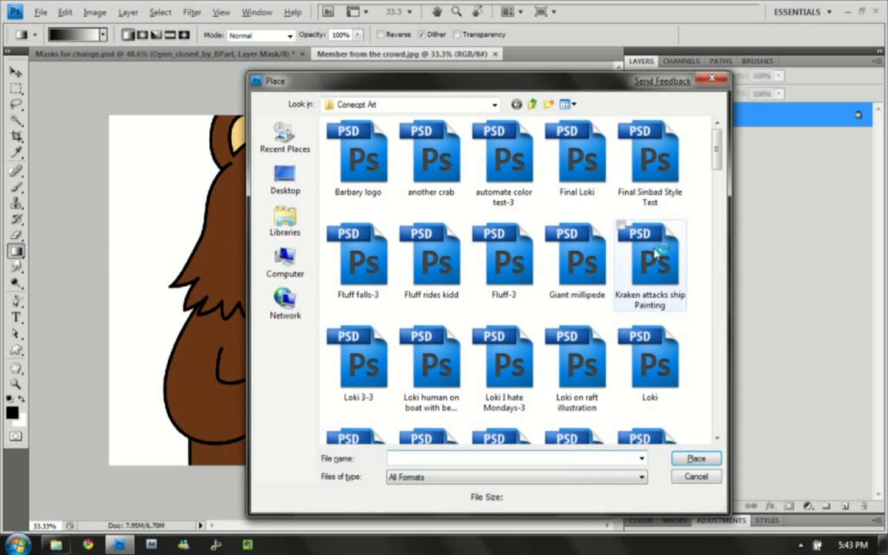
click(287, 177)
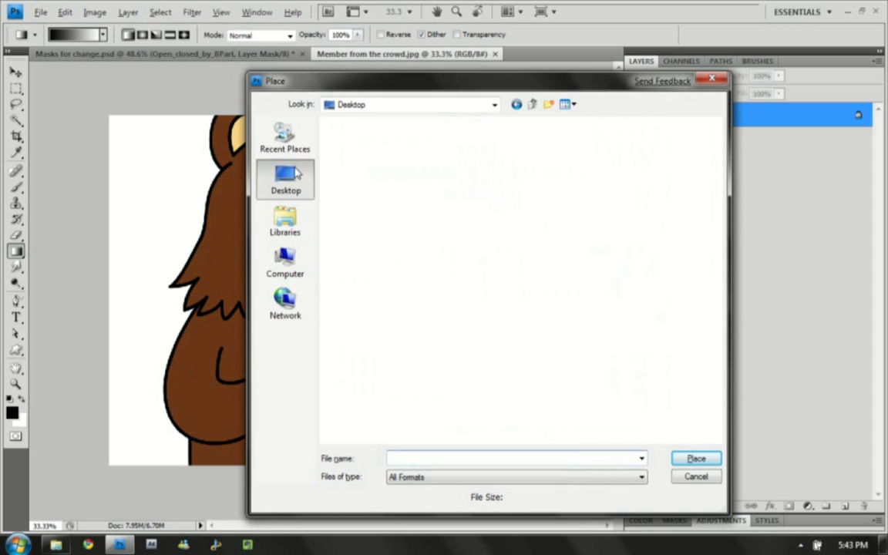
double_click(551, 207)
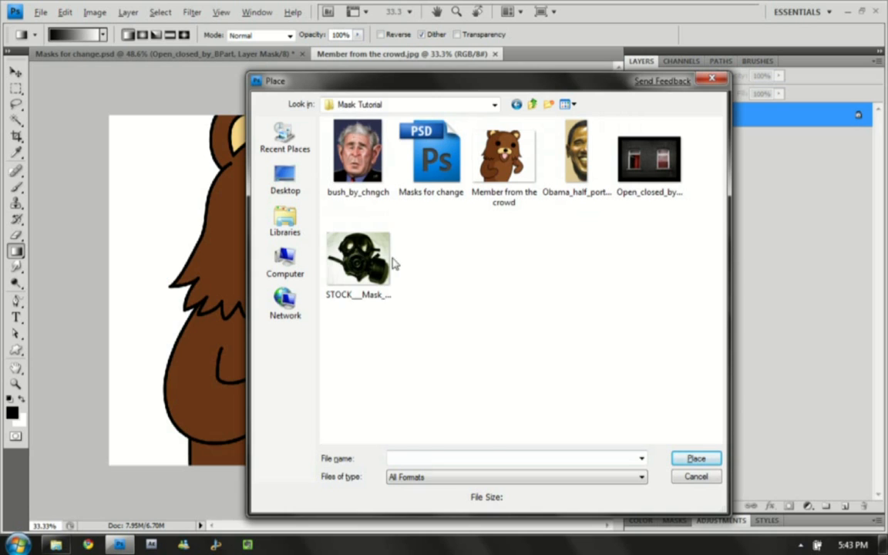
click(370, 258)
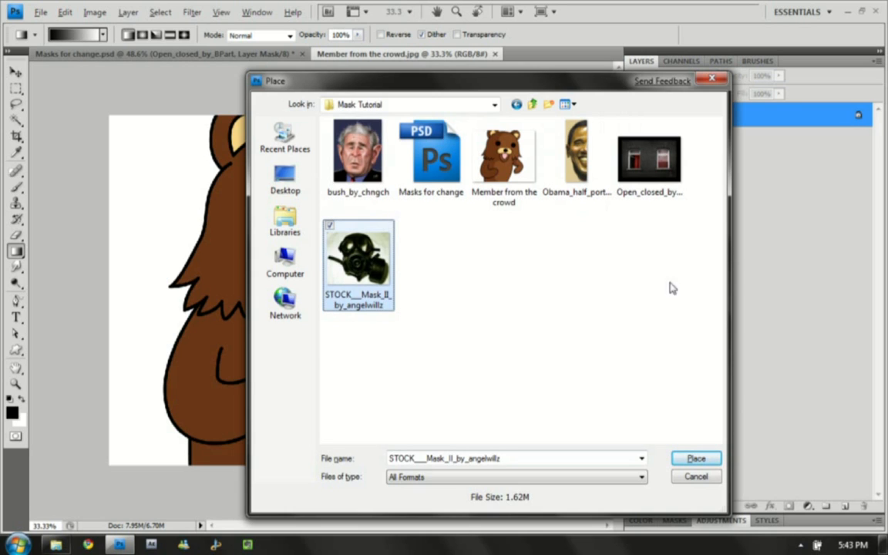
click(696, 458)
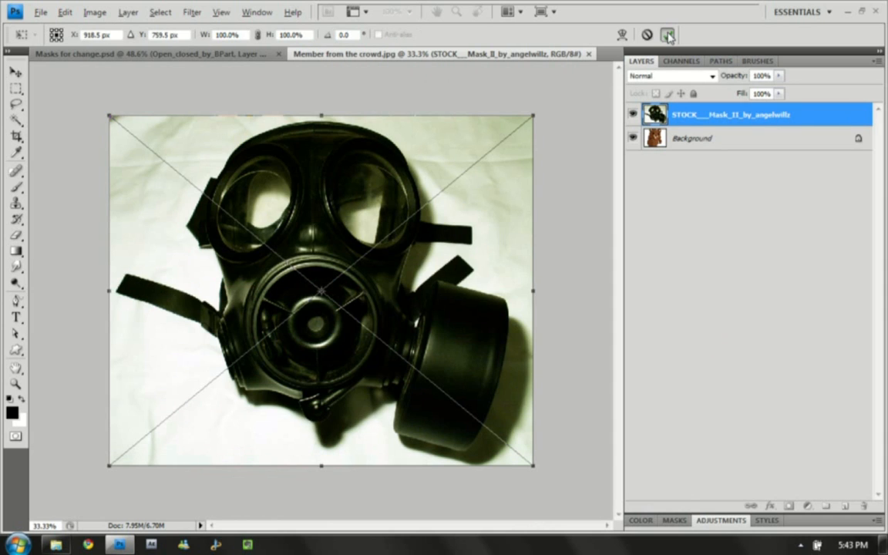
click(668, 36)
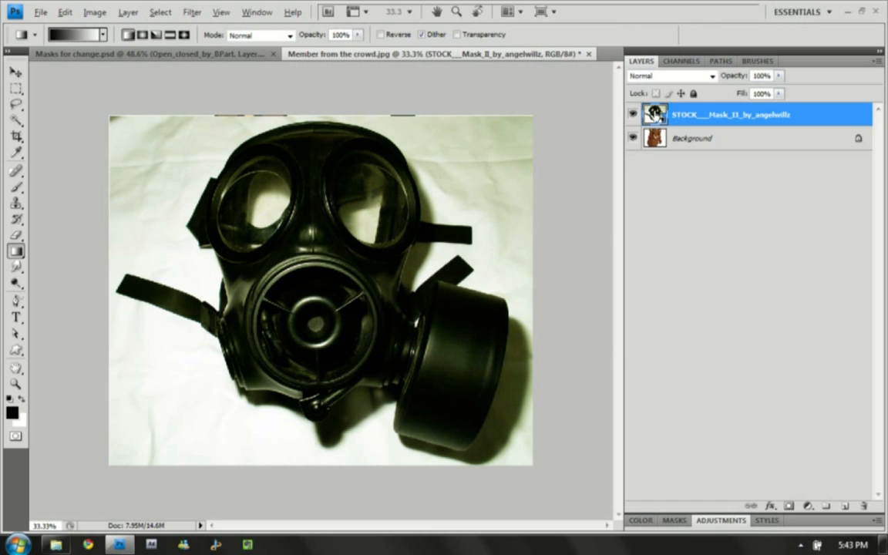
Rasterize the placed gas mask smart object.
click(128, 13)
mouse_move(135, 241)
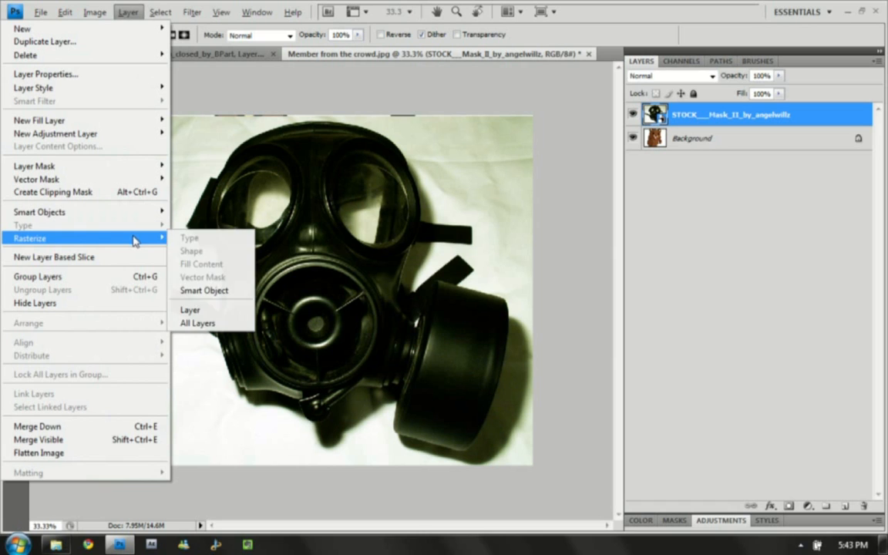
click(238, 294)
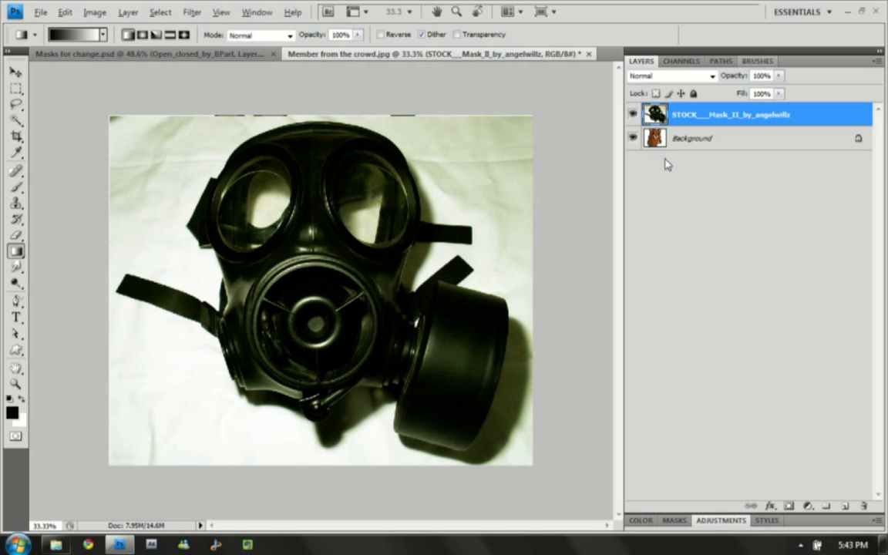
Add a layer mask to the gas mask layer and paint black around the gas mask to reveal the bear.
click(788, 505)
click(15, 188)
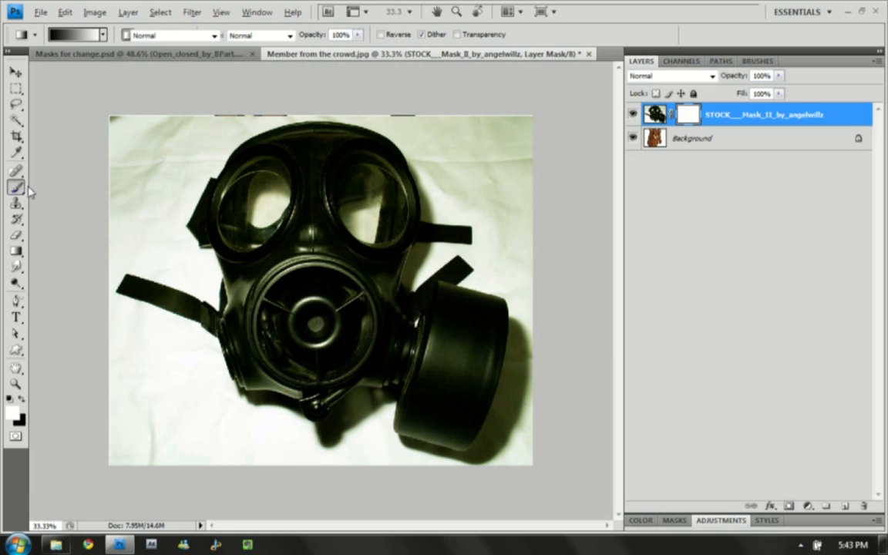
click(21, 399)
mouse_move(339, 100)
mouse_down()
mouse_move(396, 116)
mouse_move(433, 188)
mouse_move(395, 113)
mouse_move(429, 194)
mouse_move(434, 164)
mouse_move(426, 233)
mouse_move(416, 139)
mouse_move(408, 291)
mouse_move(418, 106)
mouse_move(450, 135)
mouse_move(442, 160)
mouse_move(530, 121)
mouse_move(451, 216)
mouse_move(481, 197)
mouse_move(412, 270)
mouse_move(515, 287)
mouse_move(468, 265)
mouse_move(461, 205)
mouse_move(499, 153)
mouse_move(524, 180)
mouse_move(525, 326)
mouse_move(474, 467)
mouse_move(555, 395)
mouse_move(534, 447)
mouse_move(477, 470)
mouse_move(409, 459)
mouse_move(436, 461)
mouse_up()
mouse_move(351, 414)
mouse_down()
mouse_move(384, 398)
mouse_move(376, 413)
mouse_move(378, 405)
mouse_move(382, 447)
mouse_move(453, 472)
mouse_move(427, 458)
mouse_move(475, 468)
mouse_move(392, 445)
mouse_move(355, 408)
mouse_move(324, 448)
mouse_move(328, 432)
mouse_move(246, 401)
mouse_move(292, 442)
mouse_move(270, 450)
mouse_move(327, 431)
mouse_move(259, 434)
mouse_move(227, 474)
mouse_move(225, 389)
mouse_move(199, 316)
mouse_move(214, 280)
mouse_move(187, 233)
mouse_move(164, 332)
mouse_move(98, 323)
mouse_move(169, 263)
mouse_move(149, 318)
mouse_move(151, 403)
mouse_move(199, 375)
mouse_move(202, 435)
mouse_move(228, 475)
mouse_up()
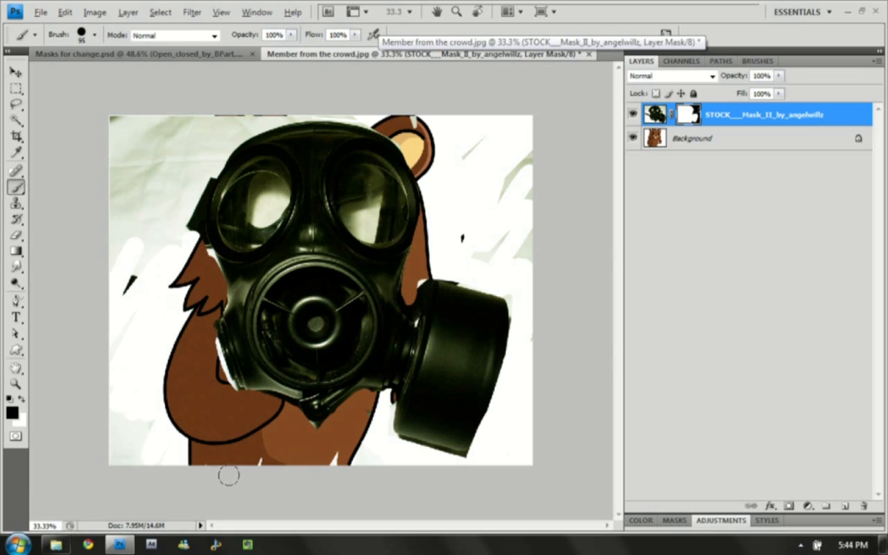
mouse_move(222, 145)
mouse_down()
mouse_move(197, 176)
mouse_move(255, 110)
mouse_move(362, 102)
mouse_move(184, 127)
mouse_move(88, 163)
mouse_move(191, 142)
mouse_move(212, 108)
mouse_up()
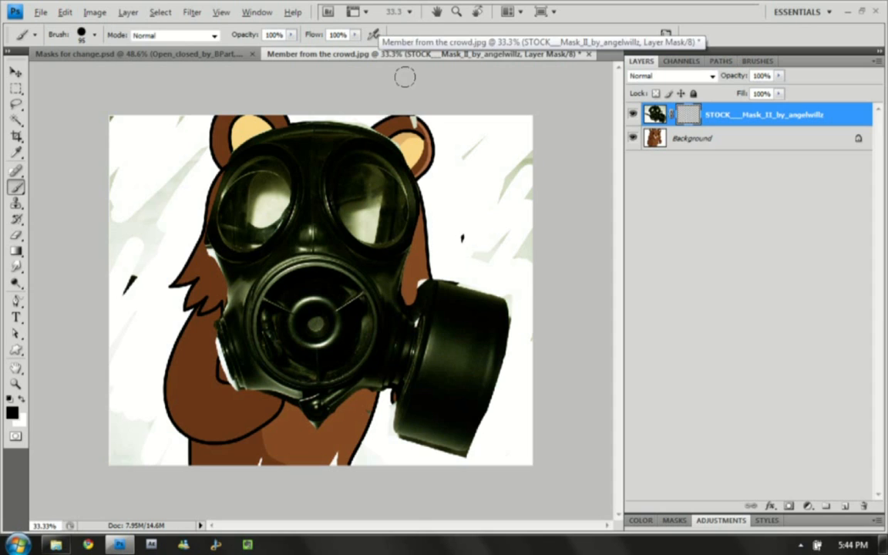
Paint black on the layer mask inside both lenses to reveal the bear's eyes.
mouse_move(230, 205)
mouse_down()
mouse_move(261, 180)
mouse_move(244, 238)
mouse_move(277, 202)
mouse_move(254, 222)
mouse_up()
mouse_move(328, 165)
mouse_down()
mouse_move(347, 189)
mouse_move(324, 177)
mouse_move(378, 199)
mouse_up()
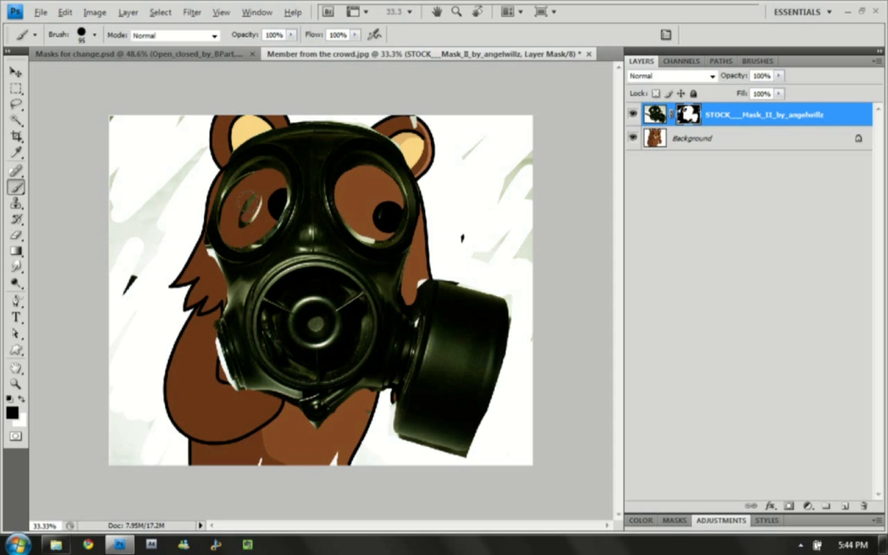
drag(257, 204, 247, 228)
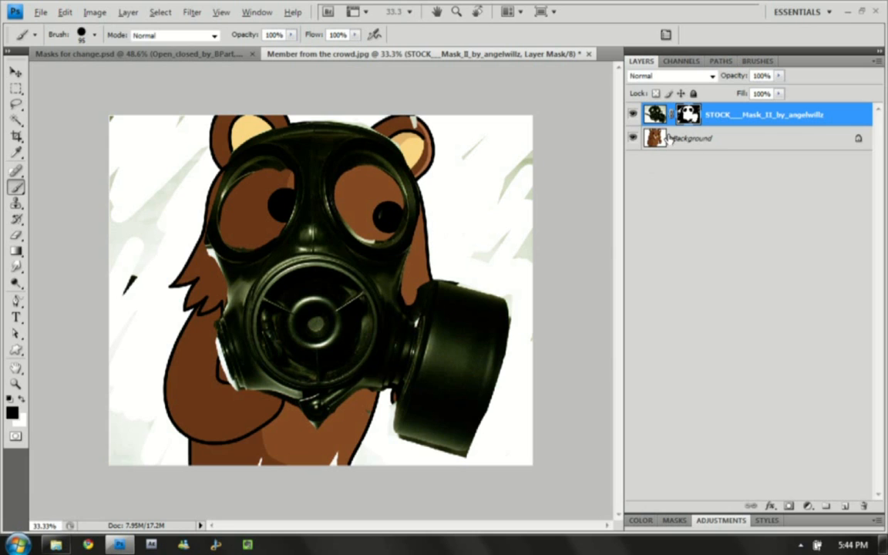
Display the layer mask alone, paint both eye holes white, and return to the composite view.
alt+click(690, 115)
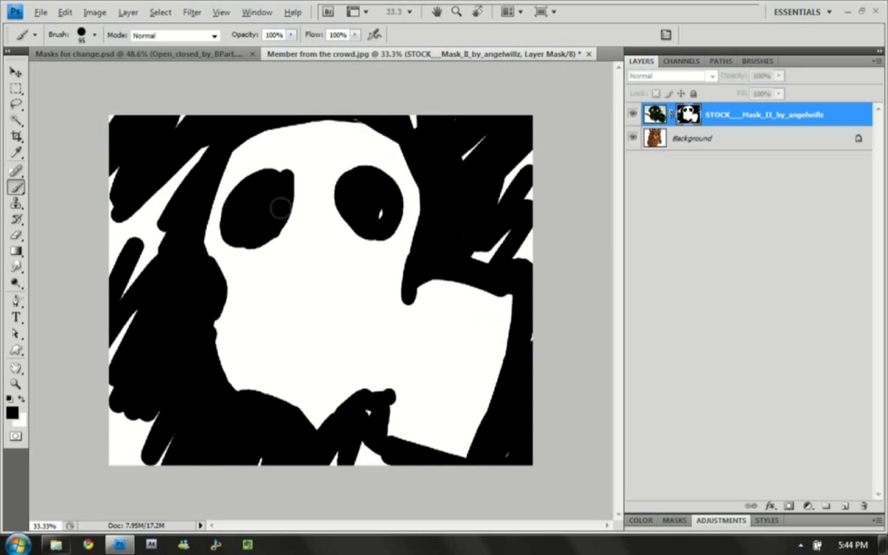
key(x)
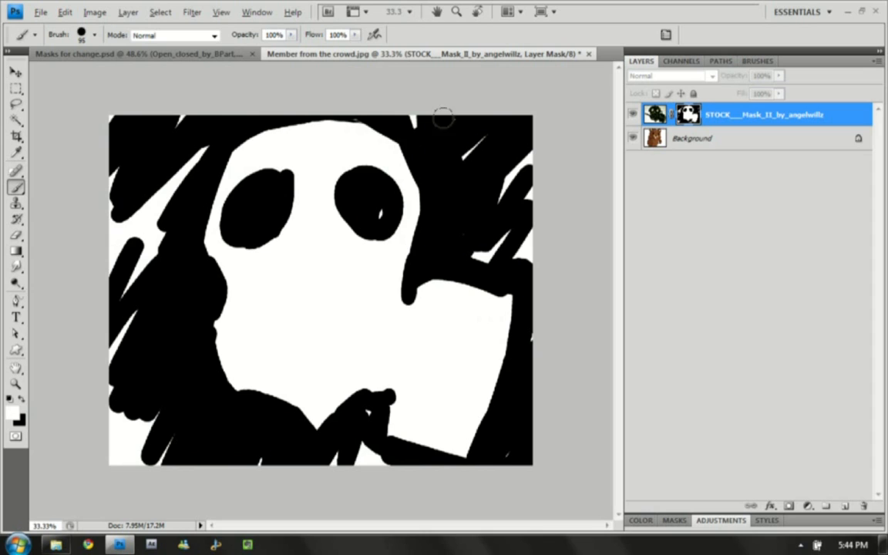
mouse_move(357, 184)
mouse_down()
mouse_move(370, 239)
mouse_move(258, 184)
mouse_move(253, 222)
mouse_move(322, 223)
mouse_up()
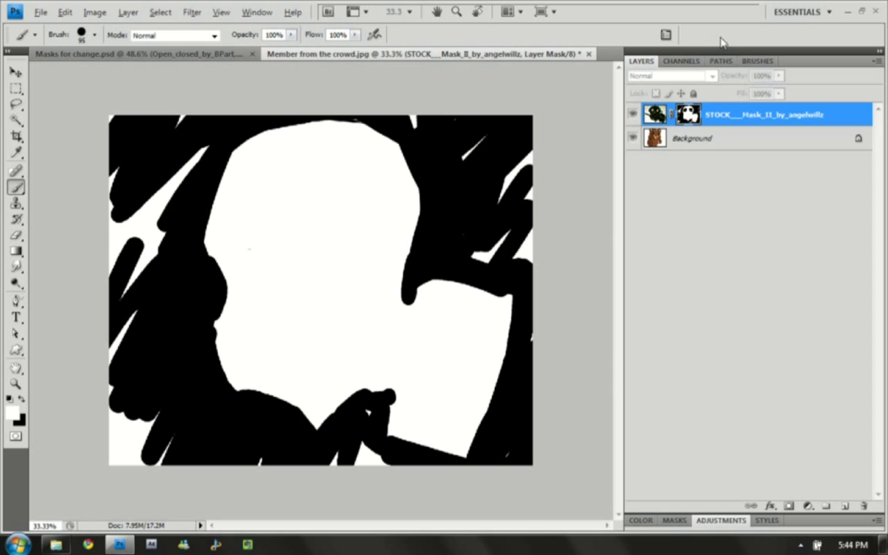
alt+click(688, 116)
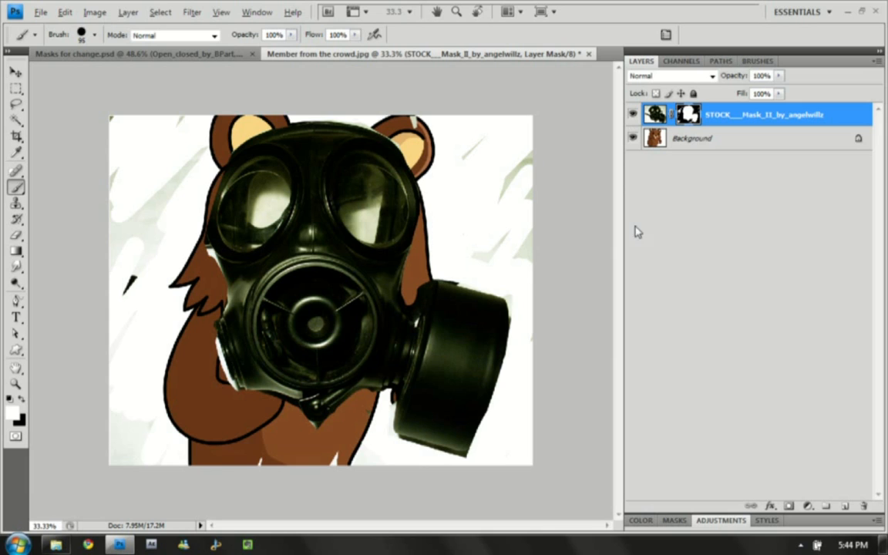
Delete the gas mask layer's layer mask without applying it.
click(655, 116)
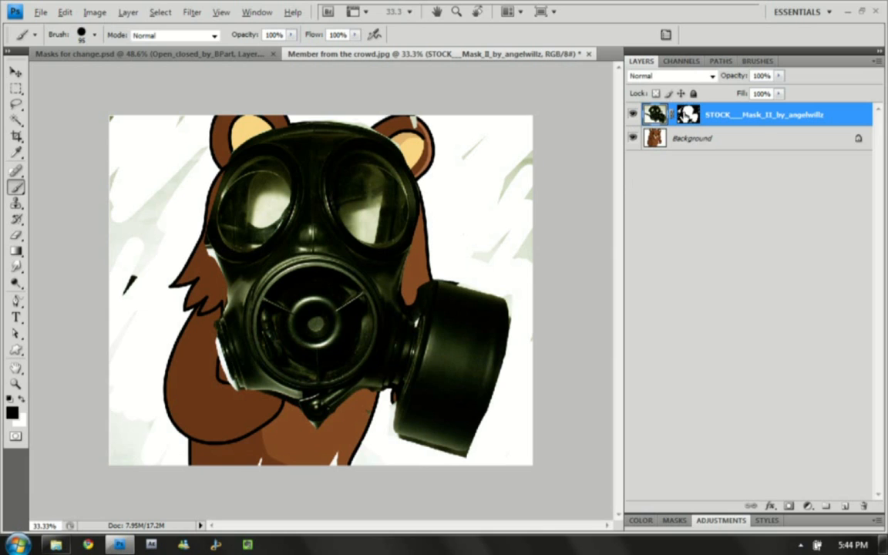
click(689, 115)
key(x)
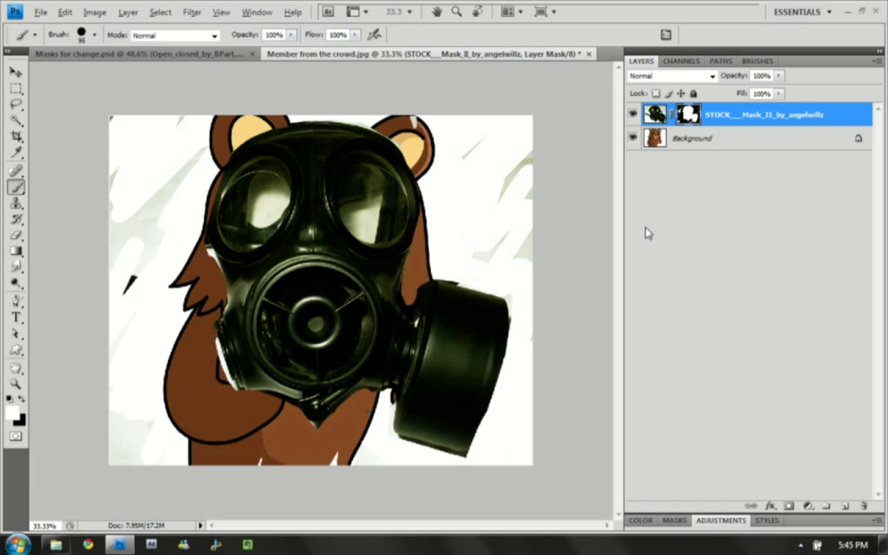
drag(689, 114, 864, 506)
click(500, 213)
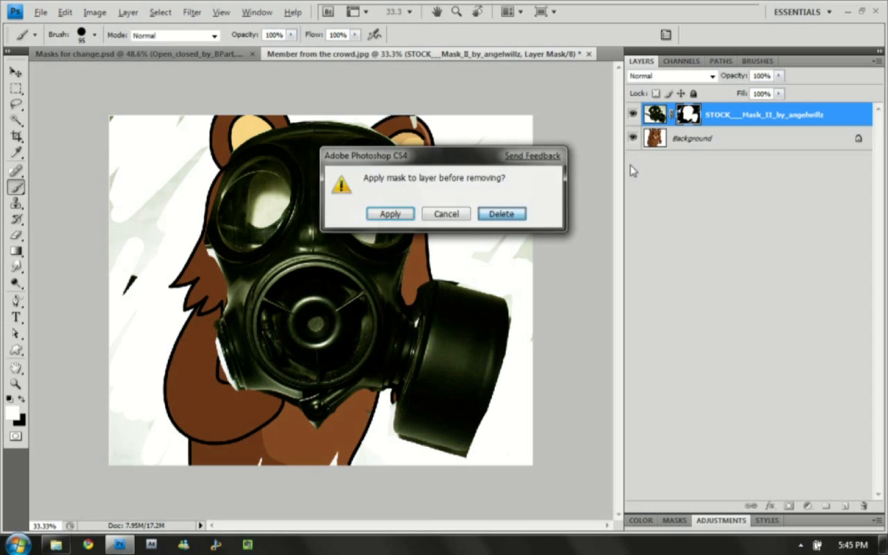
Lasso the outline of the gas mask and filter canister and turn the selection into a layer mask.
click(17, 104)
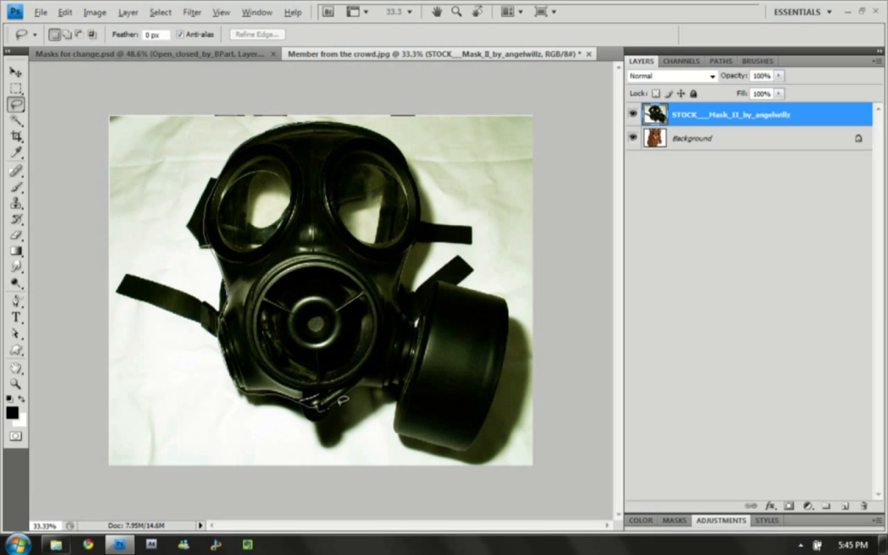
drag(440, 439, 498, 319)
mouse_move(463, 273)
mouse_down()
mouse_move(403, 296)
mouse_move(417, 211)
mouse_move(404, 150)
mouse_move(301, 114)
mouse_up()
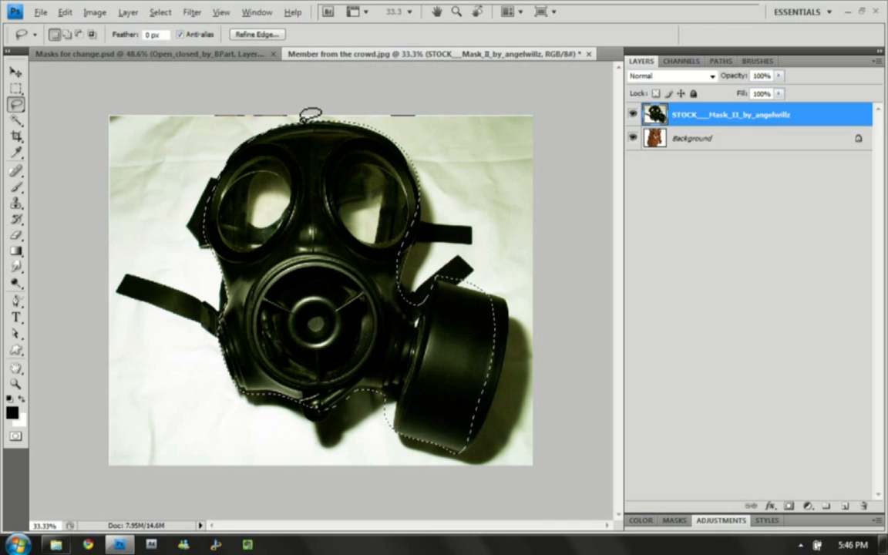
click(789, 506)
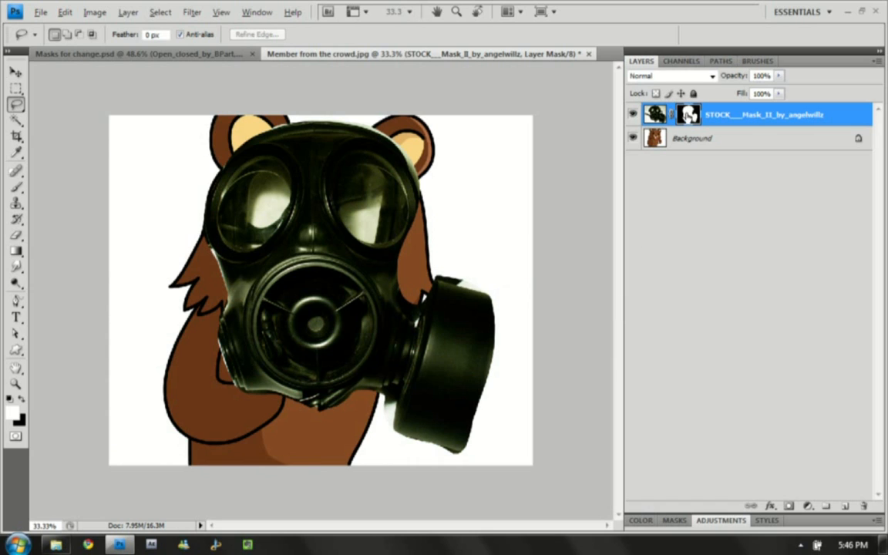
Display the layer mask alone, brush a white zigzag beside the gas mask above the canister, and return to the composite view.
alt+click(688, 115)
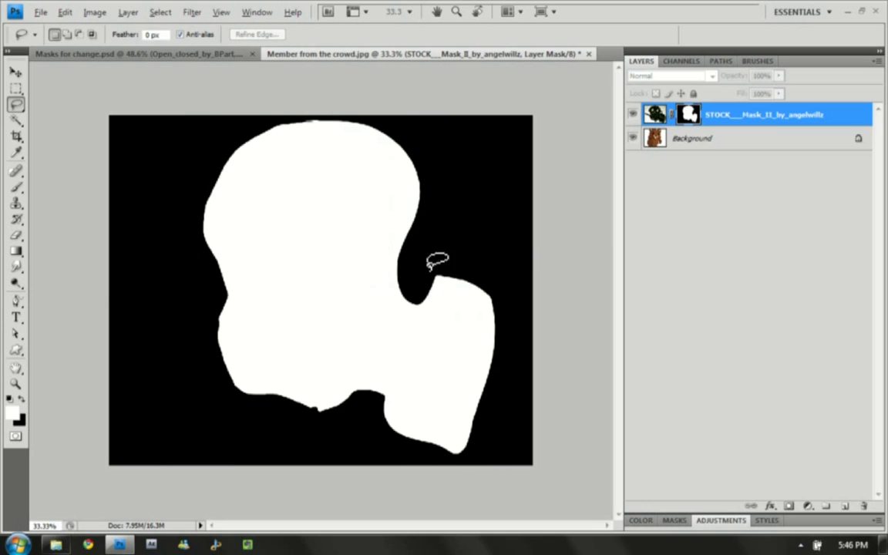
click(15, 187)
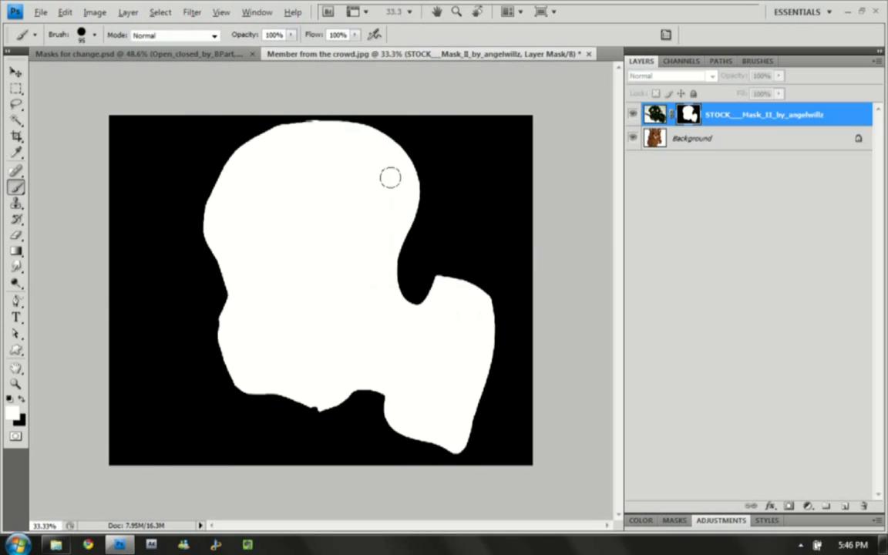
mouse_move(463, 161)
mouse_down()
mouse_move(462, 253)
mouse_move(502, 276)
mouse_up()
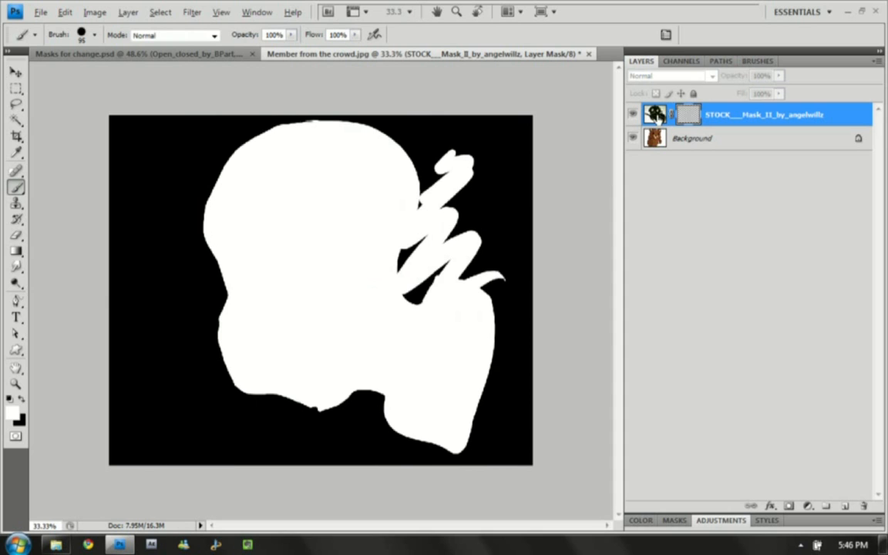
click(655, 116)
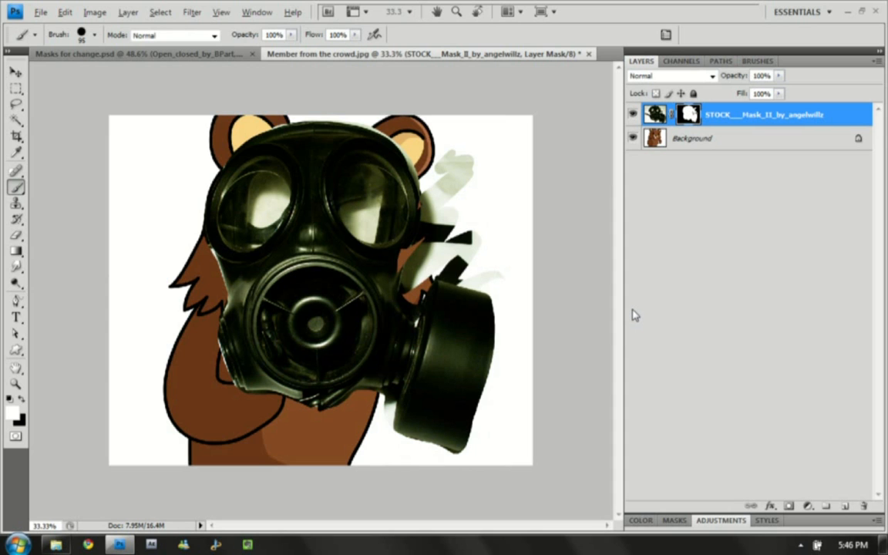
Discard the lasso-based layer mask without applying it and duplicate the gas mask layer.
drag(683, 121, 866, 505)
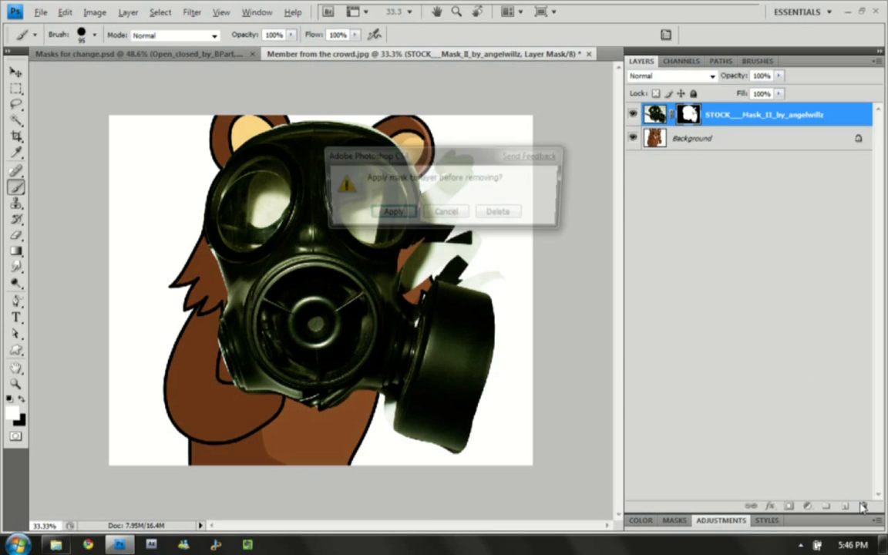
click(453, 196)
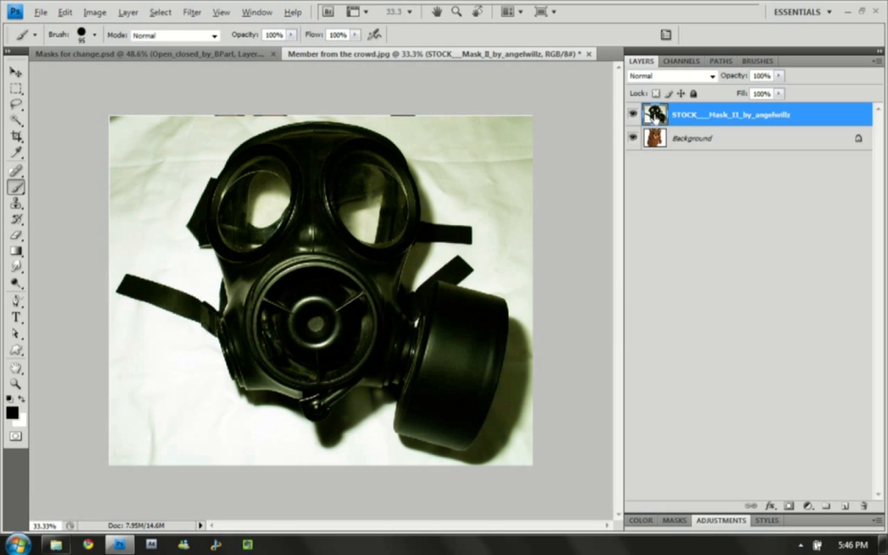
drag(656, 114, 845, 506)
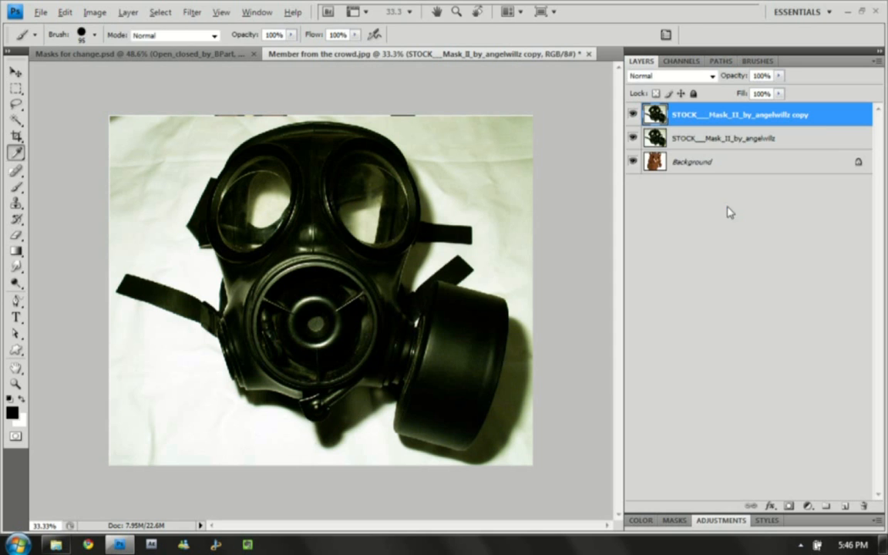
Apply Levels to the duplicate layer with input black at 93 and input white at 106.
key(ctrl+l)
drag(575, 293, 625, 296)
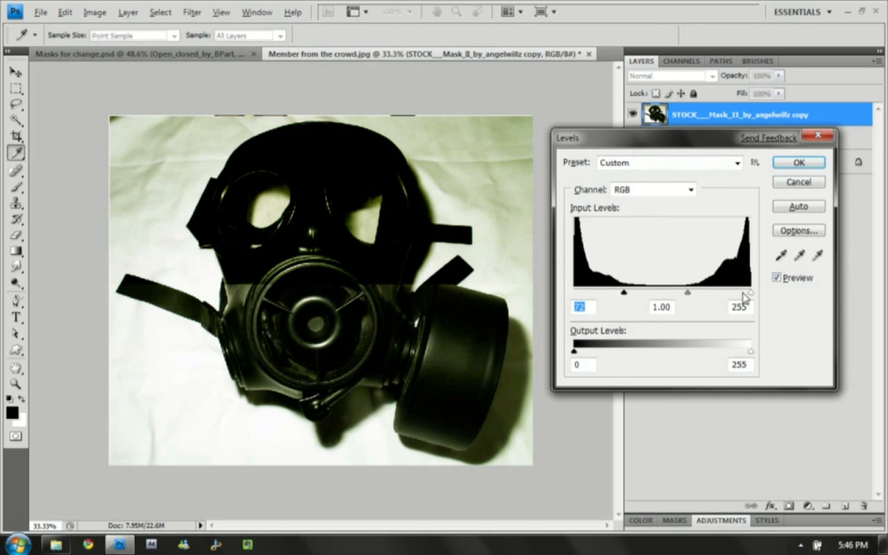
drag(752, 294, 639, 294)
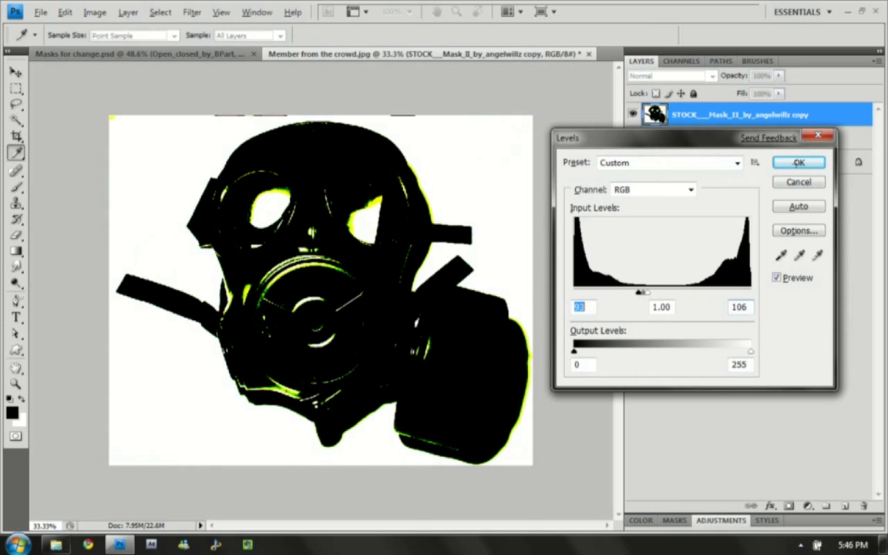
click(799, 163)
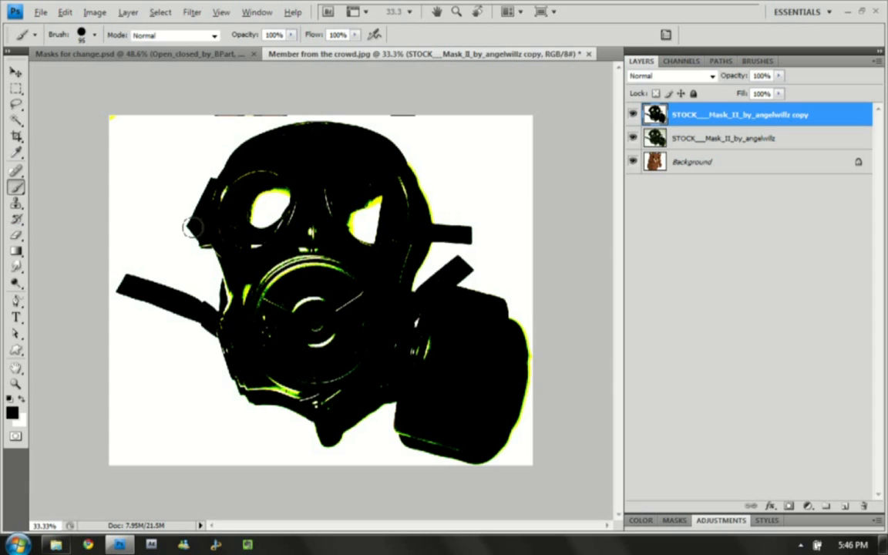
Paint white over the straps, shadows and stray marks surrounding the gas mask silhouette on the duplicate layer.
click(21, 398)
mouse_move(85, 132)
mouse_down()
mouse_move(117, 119)
mouse_move(260, 106)
mouse_move(193, 120)
mouse_move(303, 99)
mouse_move(251, 116)
mouse_move(283, 106)
mouse_move(417, 121)
mouse_up()
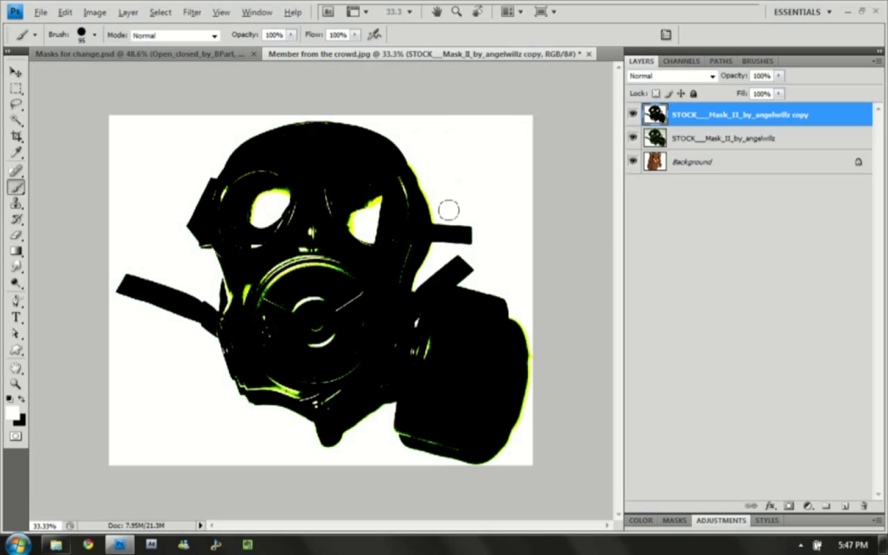
mouse_move(437, 233)
mouse_down()
mouse_move(452, 211)
mouse_move(463, 227)
mouse_move(444, 232)
mouse_move(456, 241)
mouse_move(423, 264)
mouse_move(475, 282)
mouse_move(456, 259)
mouse_up()
mouse_move(121, 270)
mouse_down()
mouse_move(137, 316)
mouse_move(136, 269)
mouse_move(176, 275)
mouse_move(203, 330)
mouse_up()
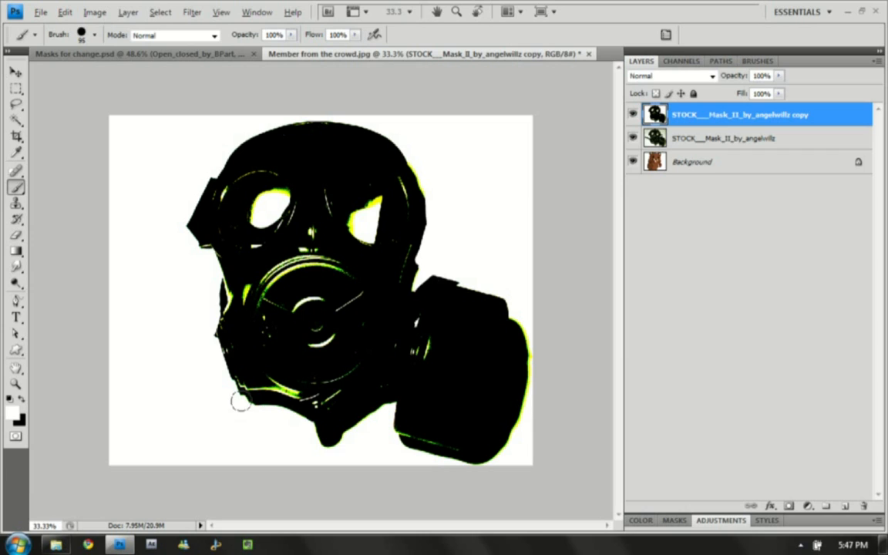
mouse_move(341, 435)
mouse_down()
mouse_move(380, 409)
mouse_move(383, 449)
mouse_move(428, 455)
mouse_move(379, 442)
mouse_move(463, 465)
mouse_up()
drag(518, 301, 517, 365)
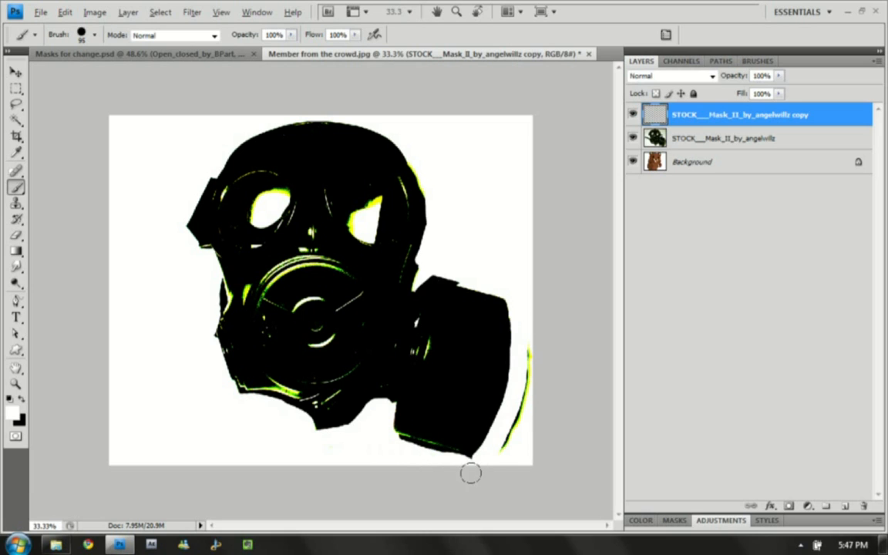
drag(512, 416, 498, 459)
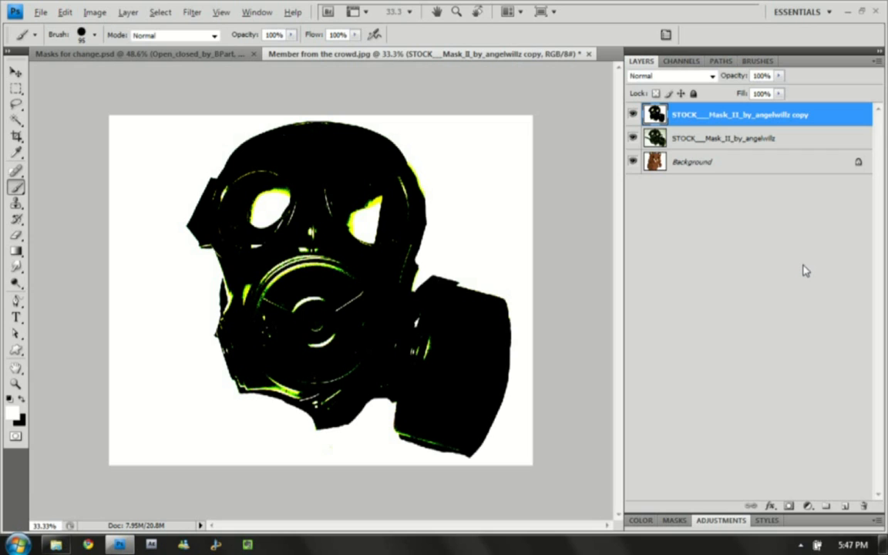
Paint black over the lenses and bright highlights inside the gas mask silhouette on the duplicate layer.
click(21, 399)
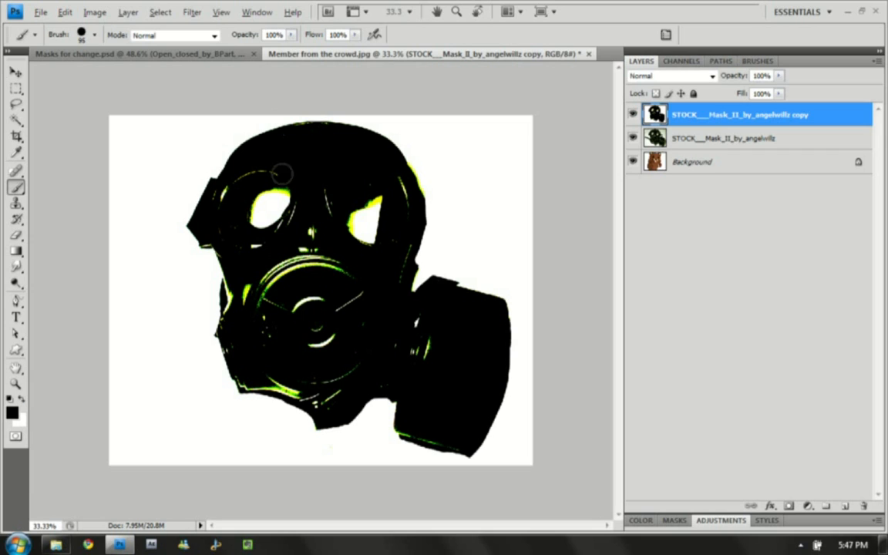
mouse_move(224, 184)
mouse_down()
mouse_move(291, 180)
mouse_move(256, 233)
mouse_move(260, 193)
mouse_move(207, 237)
mouse_move(236, 228)
mouse_move(247, 264)
mouse_move(253, 248)
mouse_move(261, 276)
mouse_move(250, 311)
mouse_move(312, 240)
mouse_move(345, 218)
mouse_move(291, 284)
mouse_move(296, 302)
mouse_move(368, 242)
mouse_move(298, 374)
mouse_move(368, 357)
mouse_move(316, 370)
mouse_move(269, 352)
mouse_move(243, 384)
mouse_move(281, 388)
mouse_move(326, 404)
mouse_up()
drag(232, 298, 235, 304)
mouse_move(392, 171)
mouse_down()
mouse_move(406, 197)
mouse_move(387, 287)
mouse_move(408, 223)
mouse_move(402, 344)
mouse_move(423, 309)
mouse_move(425, 320)
mouse_move(448, 331)
mouse_move(416, 376)
mouse_move(464, 385)
mouse_up()
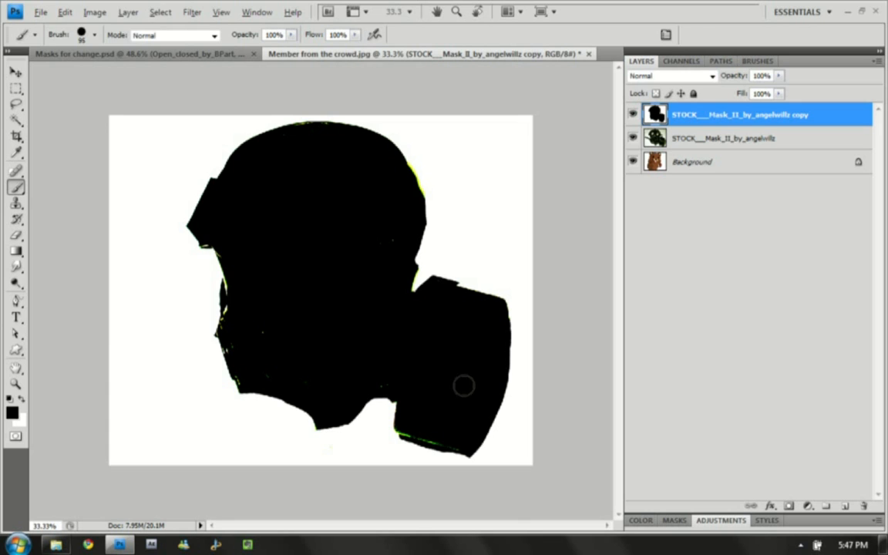
Select the black silhouette with Color Range, using localized color clusters, fuzziness 177 and range 100%.
click(160, 11)
click(155, 132)
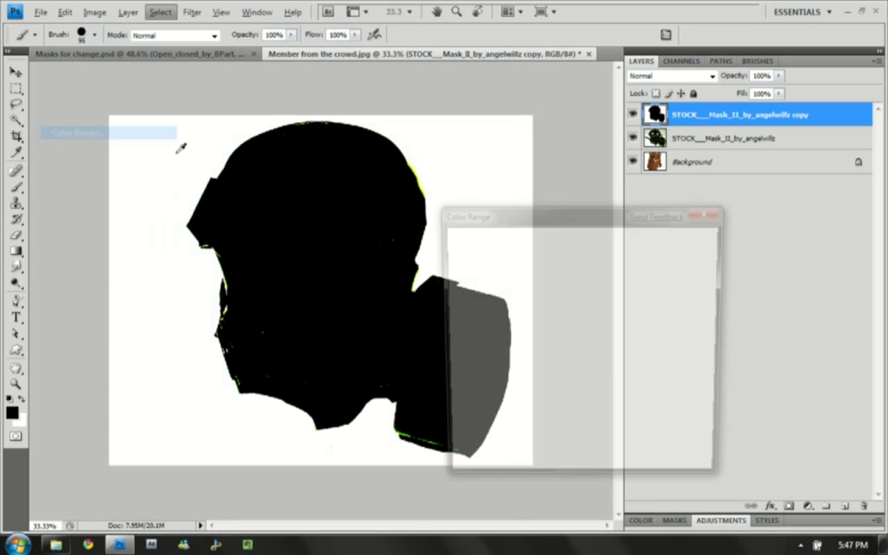
click(400, 214)
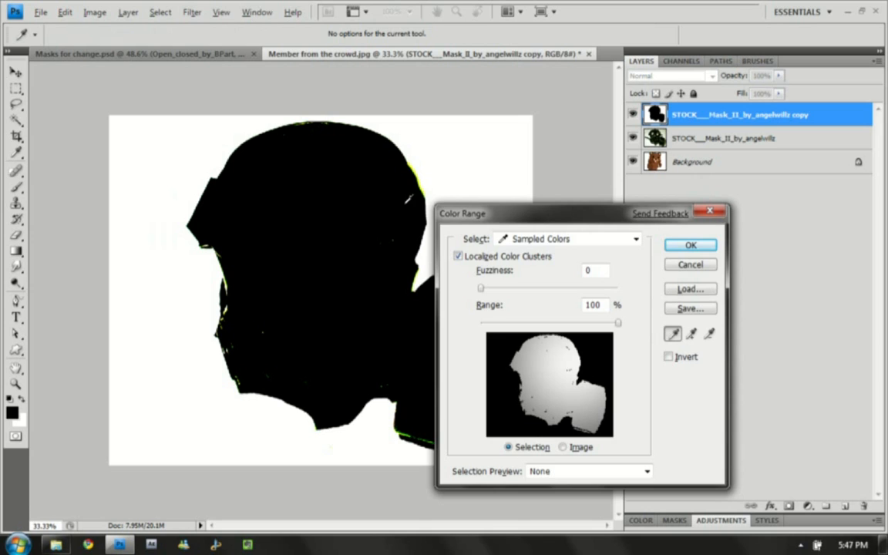
drag(486, 291, 636, 292)
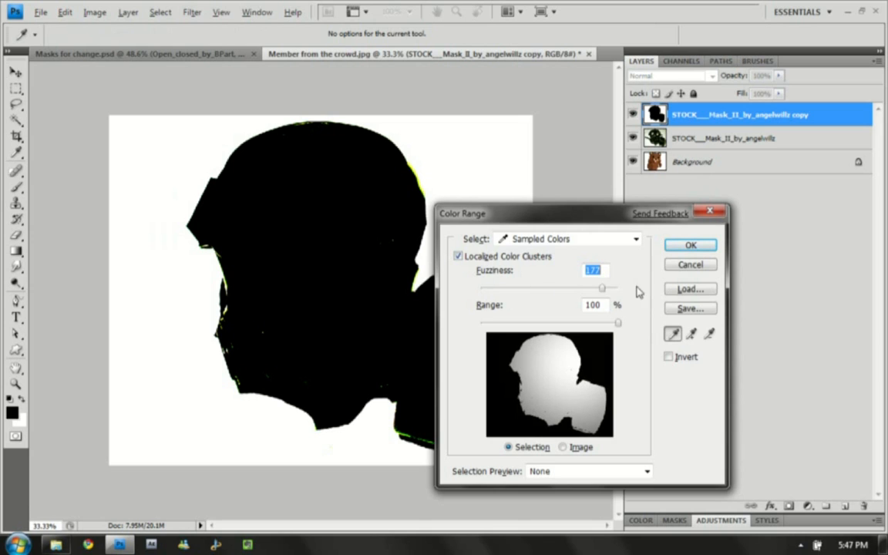
click(691, 245)
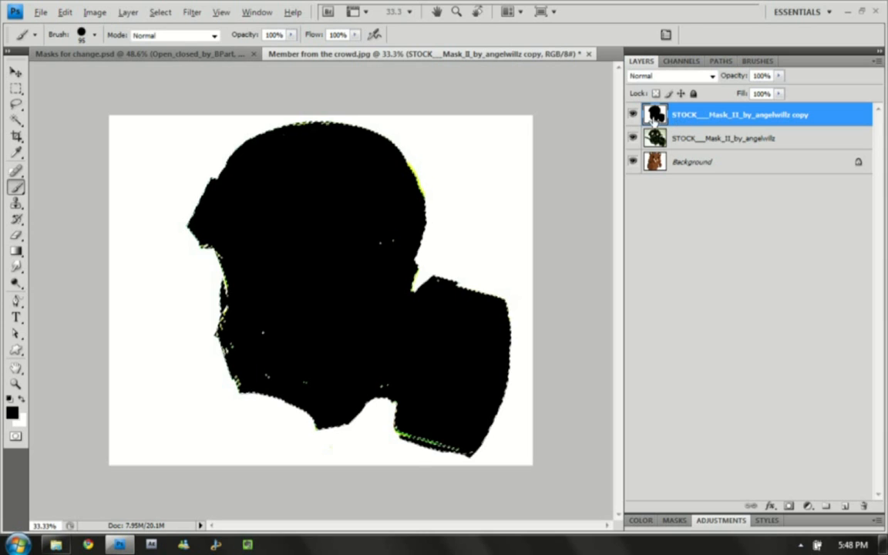
Delete the black-and-white duplicate layer and add a layer mask to the gas mask photo layer from the active selection.
drag(655, 115, 861, 507)
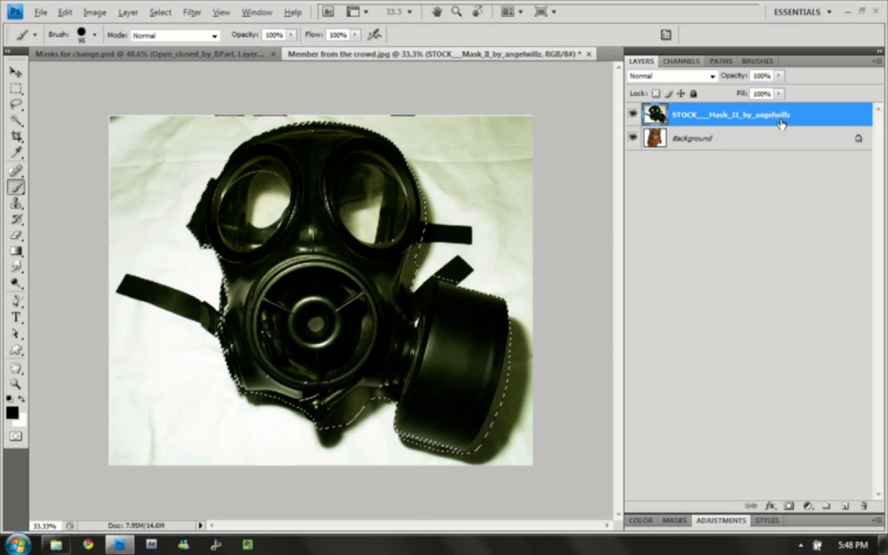
click(789, 506)
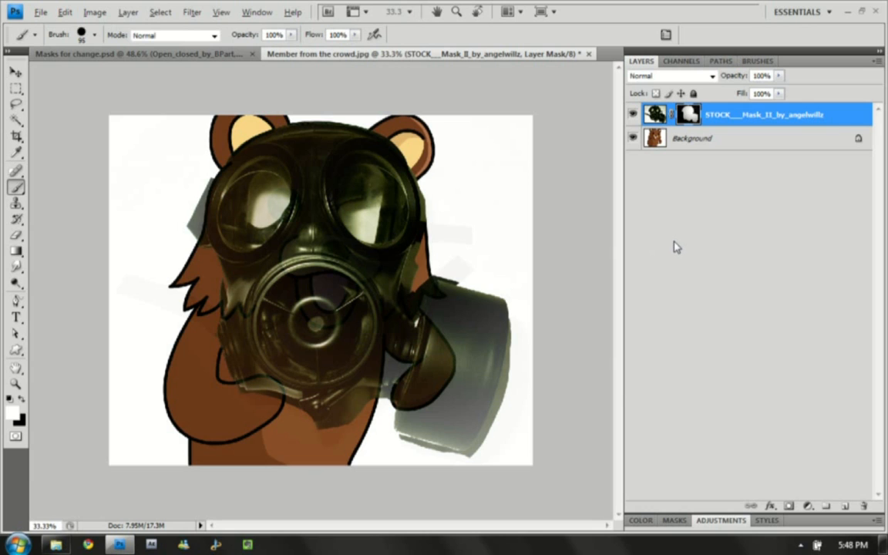
Apply Levels to the layer mask with input black at 23 and input white at 98.
key(ctrl+l)
drag(574, 294, 590, 294)
drag(736, 293, 654, 292)
drag(653, 294, 642, 294)
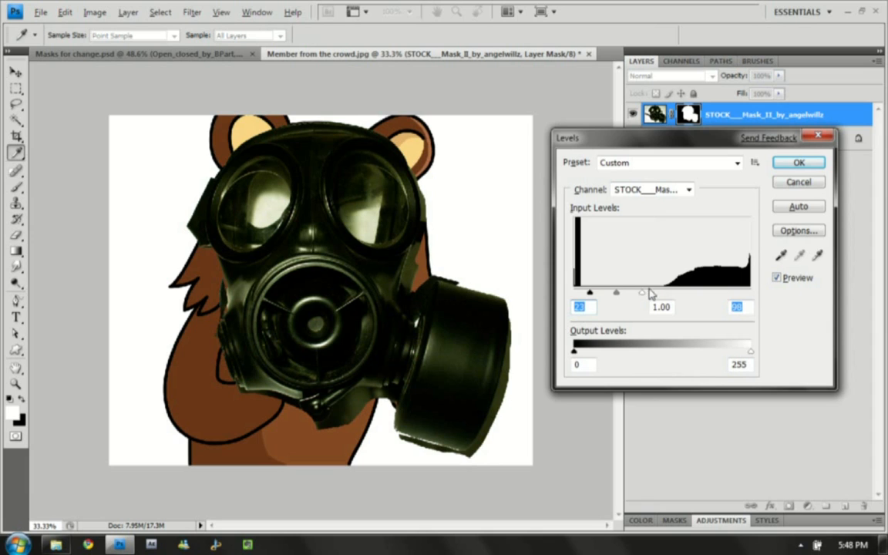
click(798, 163)
Paint black on the layer mask to hide the shadows beside the filter canister and beneath the gas mask's chin.
key(b)
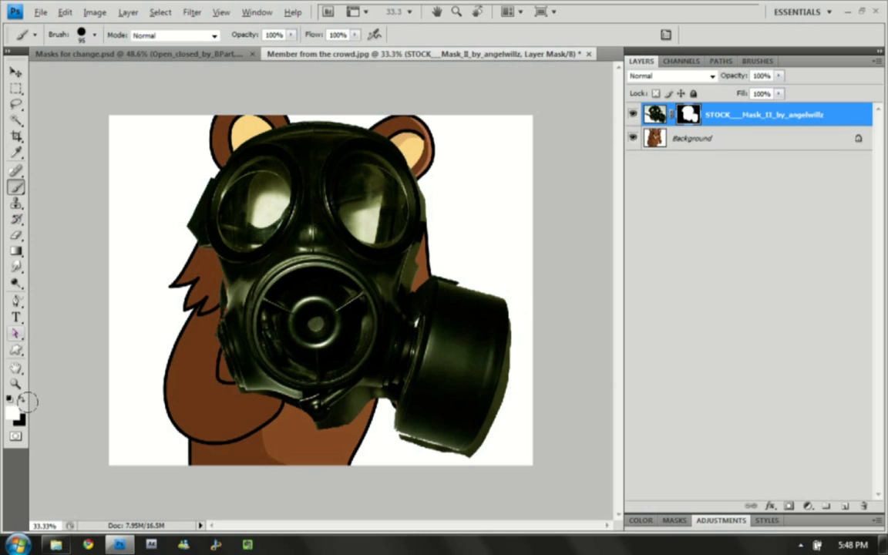
click(22, 398)
mouse_move(517, 325)
mouse_down()
mouse_move(472, 461)
mouse_move(389, 444)
mouse_move(441, 461)
mouse_move(396, 444)
mouse_move(377, 411)
mouse_move(390, 392)
mouse_up()
mouse_move(386, 394)
mouse_down()
mouse_move(355, 397)
mouse_move(319, 429)
mouse_move(369, 401)
mouse_up()
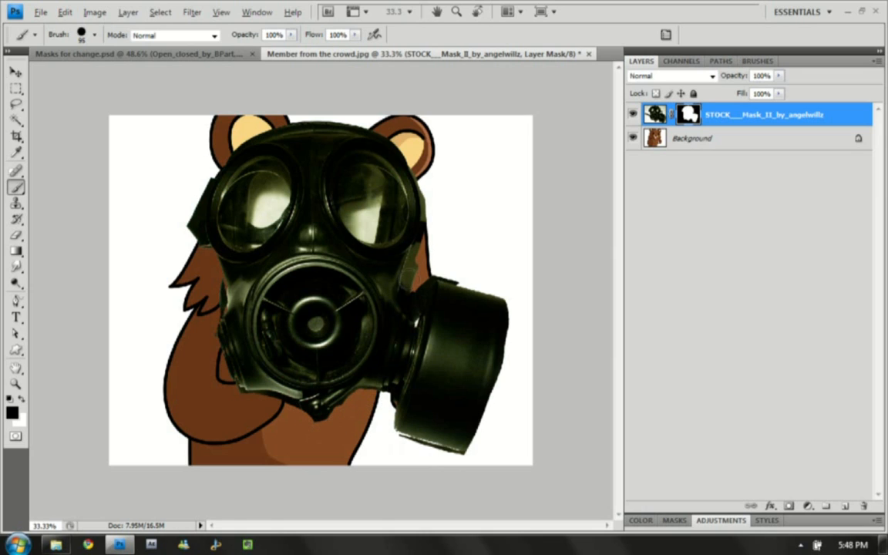
Paint black on the layer mask to hide leftover fringe along the gas mask's edge between the lens and the canister.
key(z)
drag(326, 168, 489, 333)
key(b)
mouse_move(365, 126)
mouse_down()
mouse_move(369, 202)
mouse_move(351, 308)
mouse_move(344, 298)
mouse_move(321, 361)
mouse_move(338, 319)
mouse_up()
key(z)
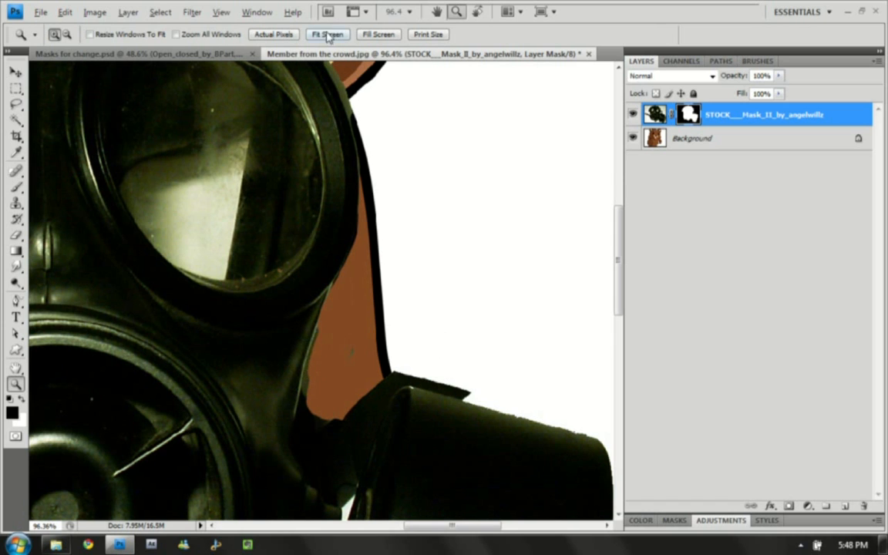
click(317, 34)
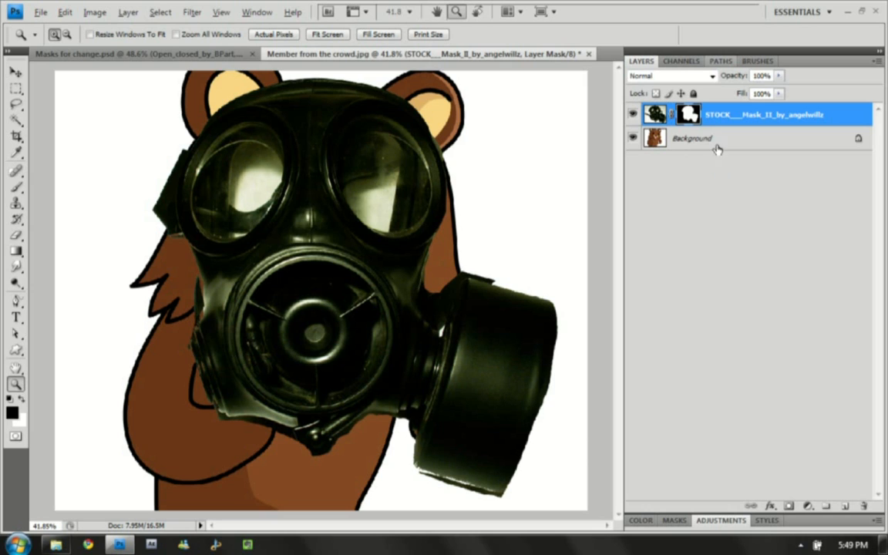
Try a Gaussian Blur on the layer mask with radii of 28.9 and 54.2 pixels.
click(192, 13)
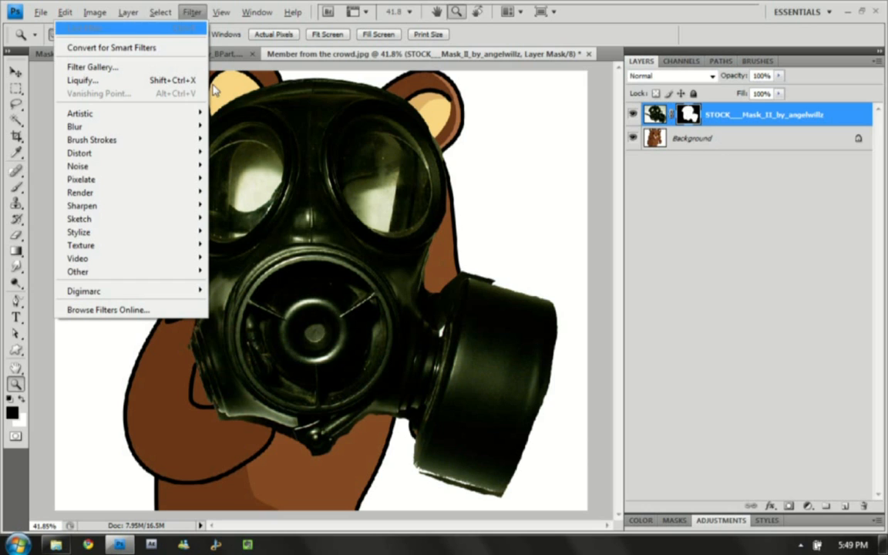
mouse_move(178, 127)
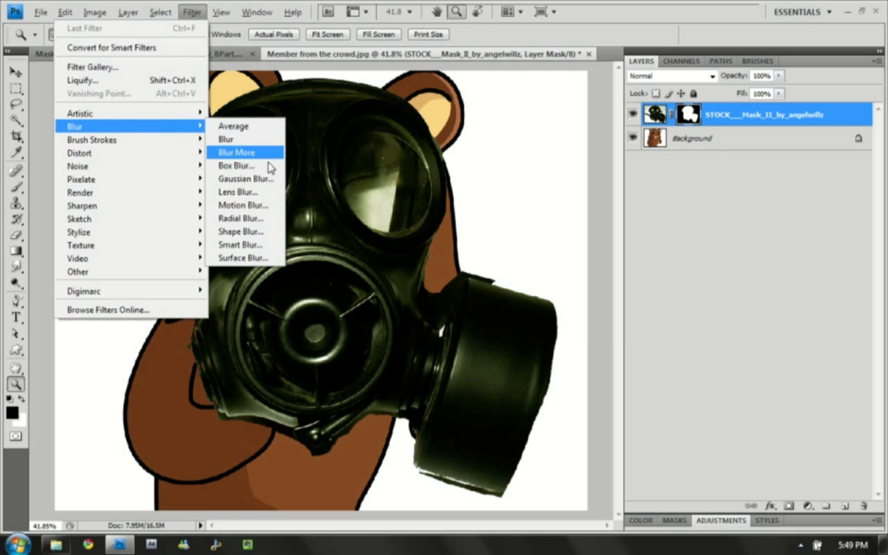
click(255, 178)
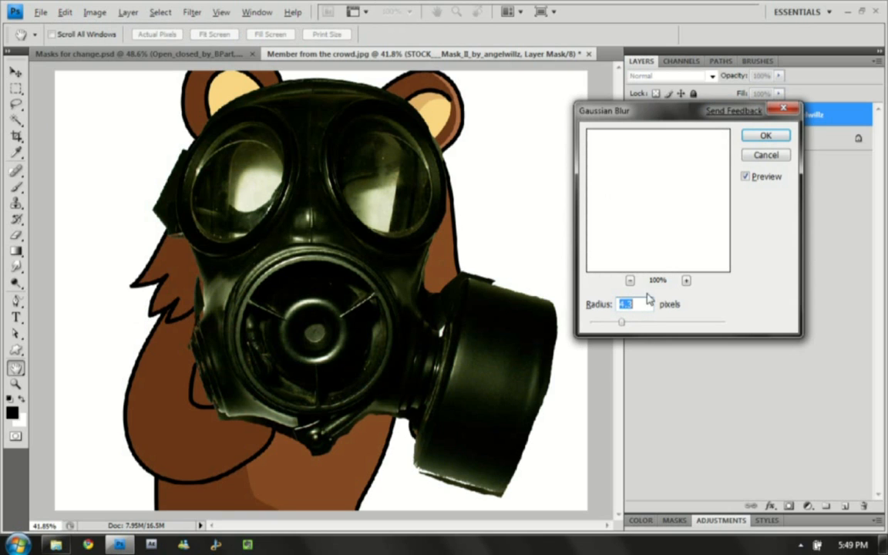
click(660, 330)
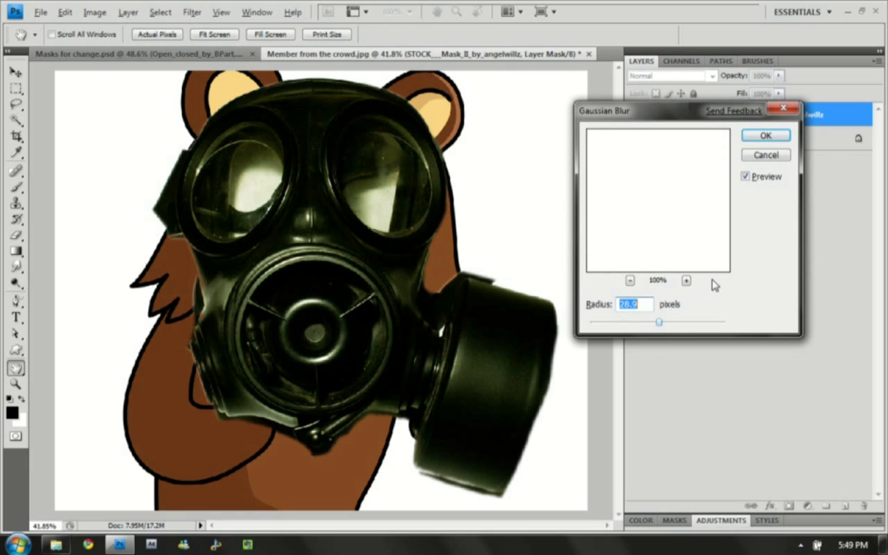
click(677, 329)
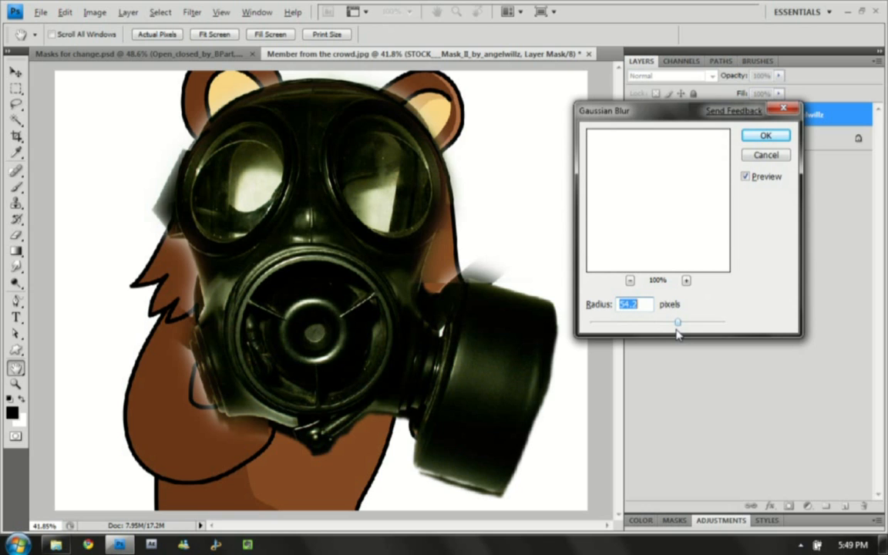
drag(678, 112, 693, 252)
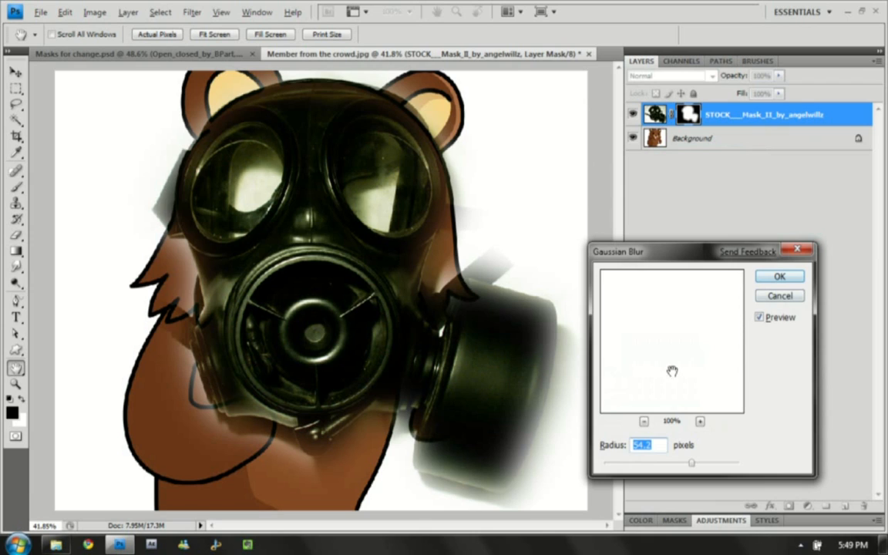
drag(707, 313, 779, 304)
click(779, 296)
key(z)
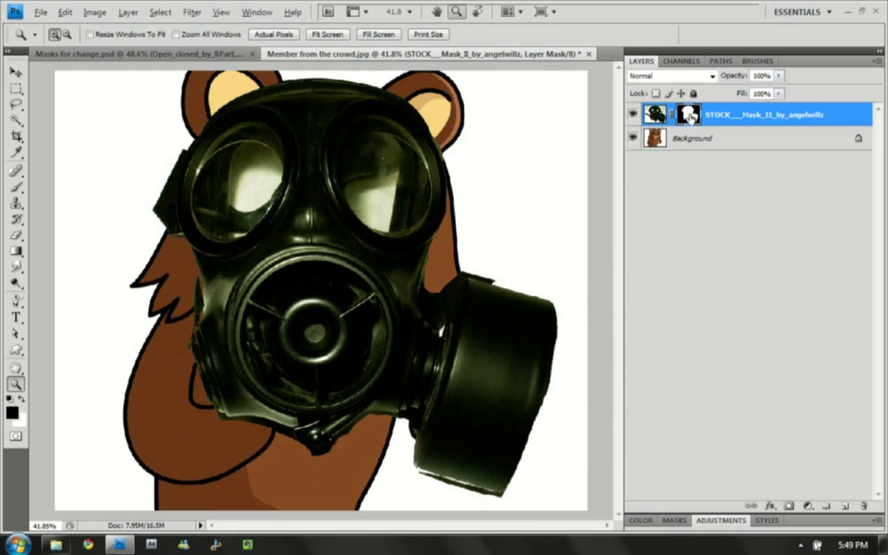
Delete the layer mask from the gas mask layer without applying it.
drag(688, 115, 864, 505)
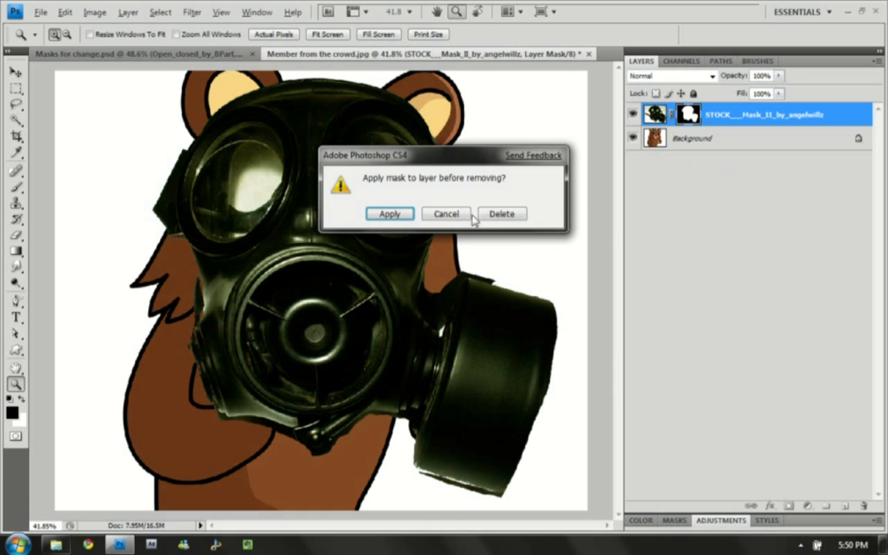
click(498, 212)
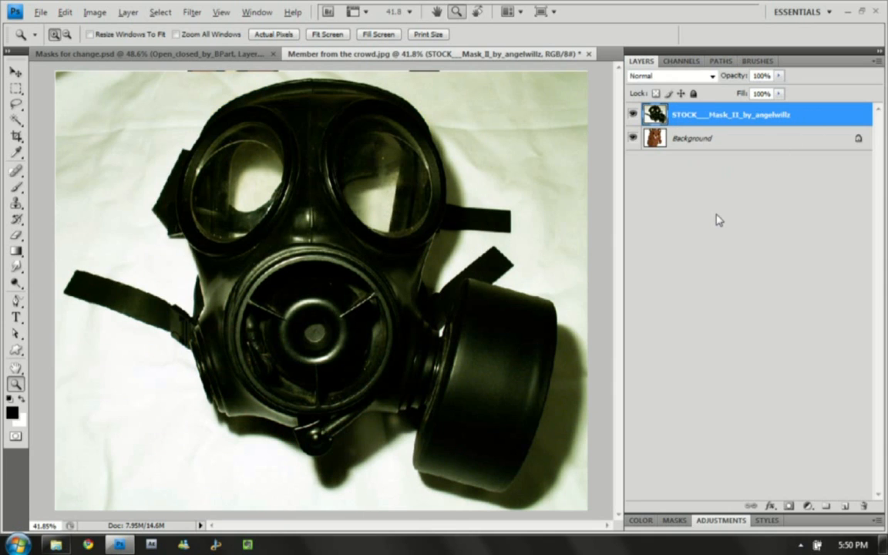
Begin a Pen tool shape at the gas mask's crown and trace its edge down to the notch beside the canister.
click(17, 301)
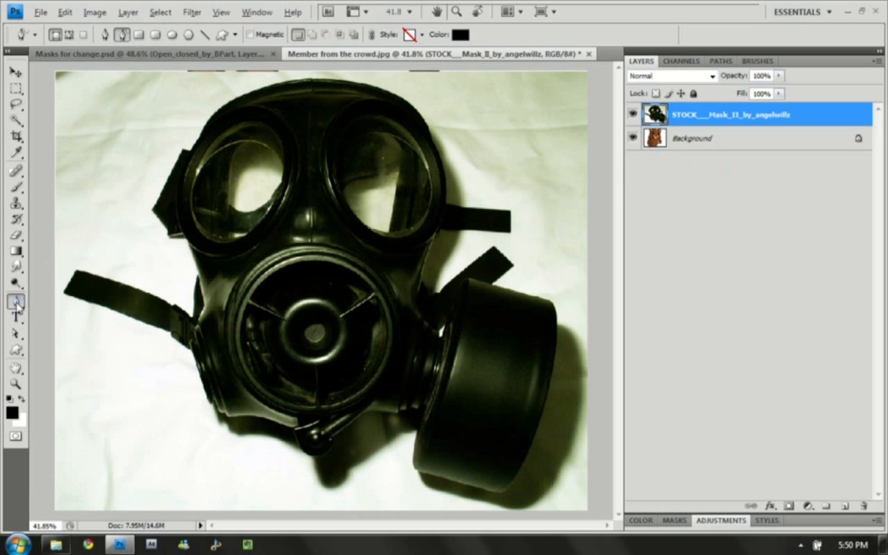
right_click(17, 301)
click(69, 298)
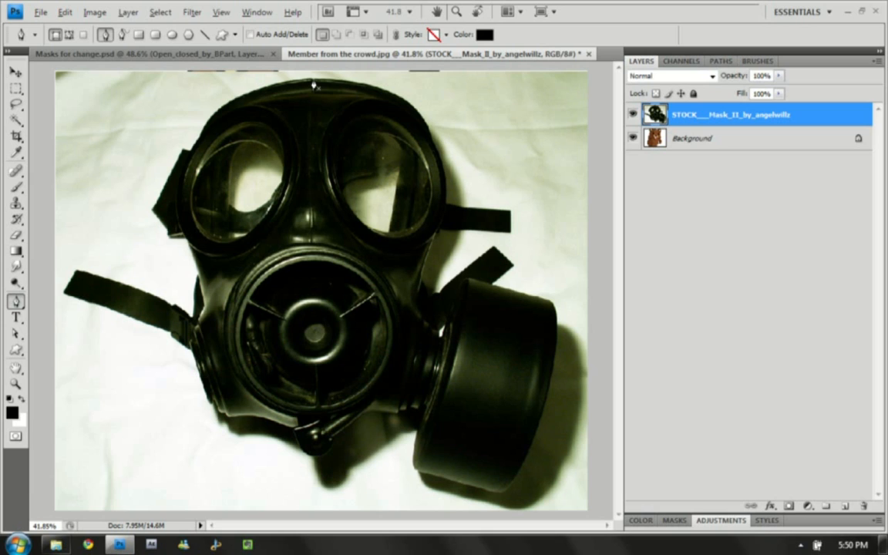
drag(314, 81, 352, 83)
drag(423, 124, 438, 150)
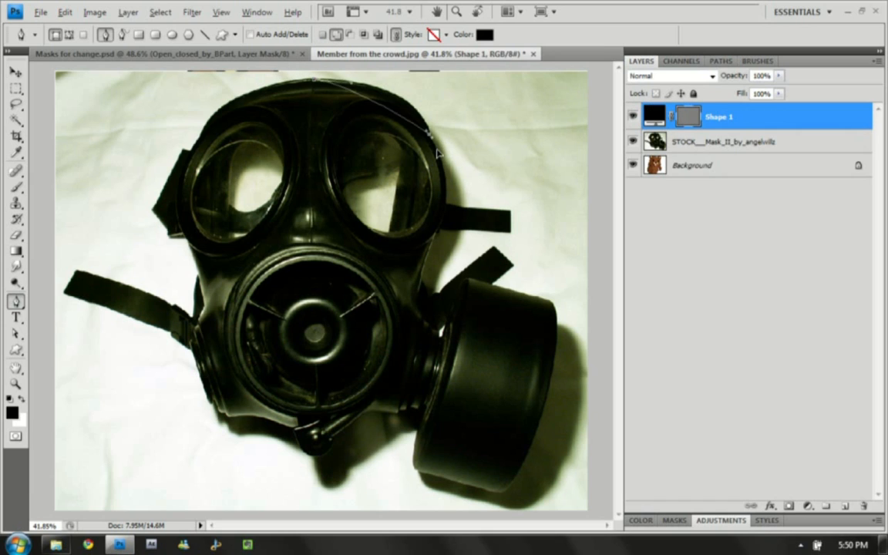
drag(443, 210, 439, 234)
drag(420, 271, 438, 332)
Continue the pen outline around the filter canister and back to where it meets the gas mask's lower edge.
drag(466, 280, 473, 281)
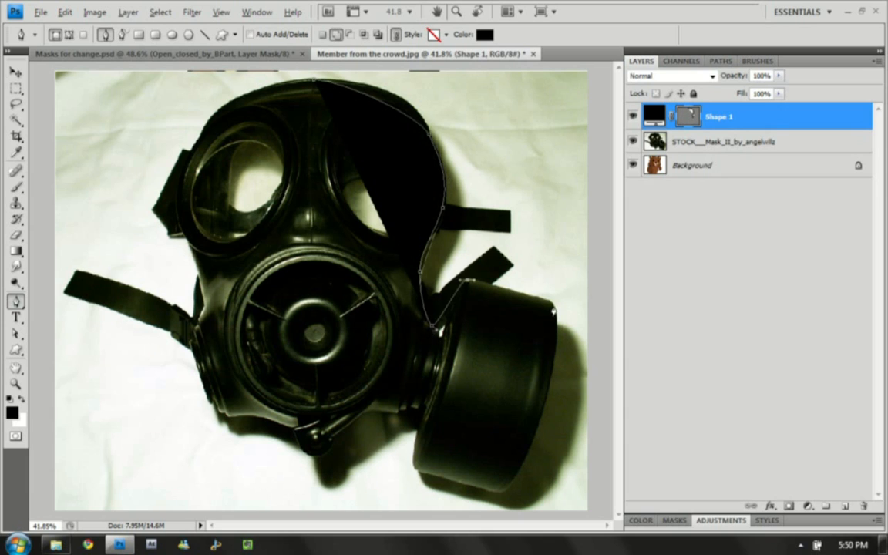
drag(551, 299, 556, 310)
drag(502, 491, 494, 489)
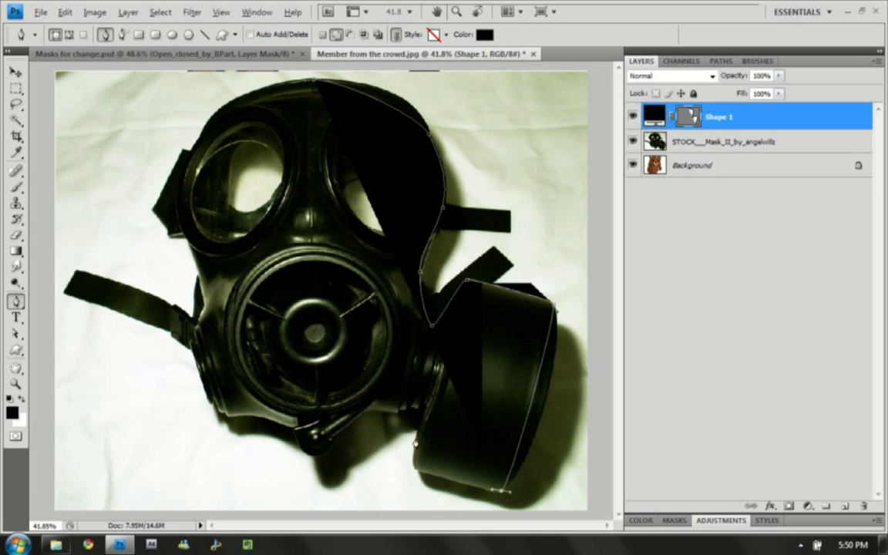
drag(414, 468, 413, 460)
click(422, 413)
Trace the chin and the remaining side of the gas mask with the pen, closing the shape at the crown.
click(396, 417)
drag(370, 410, 361, 413)
mouse_move(332, 441)
mouse_down()
mouse_move(309, 461)
mouse_move(297, 435)
mouse_move(217, 415)
mouse_move(201, 388)
mouse_move(209, 397)
mouse_move(199, 369)
mouse_up()
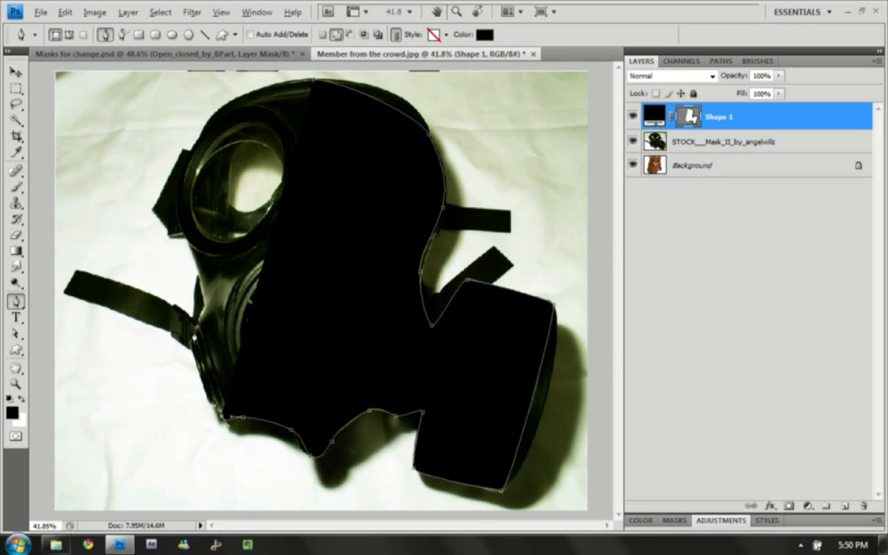
drag(194, 331, 203, 298)
drag(191, 244, 183, 226)
drag(180, 184, 188, 162)
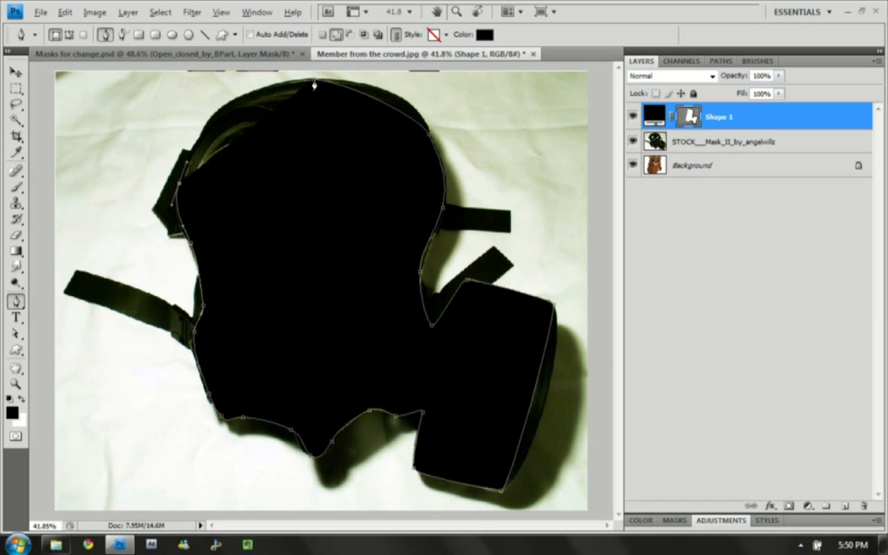
drag(316, 80, 377, 113)
key(Return)
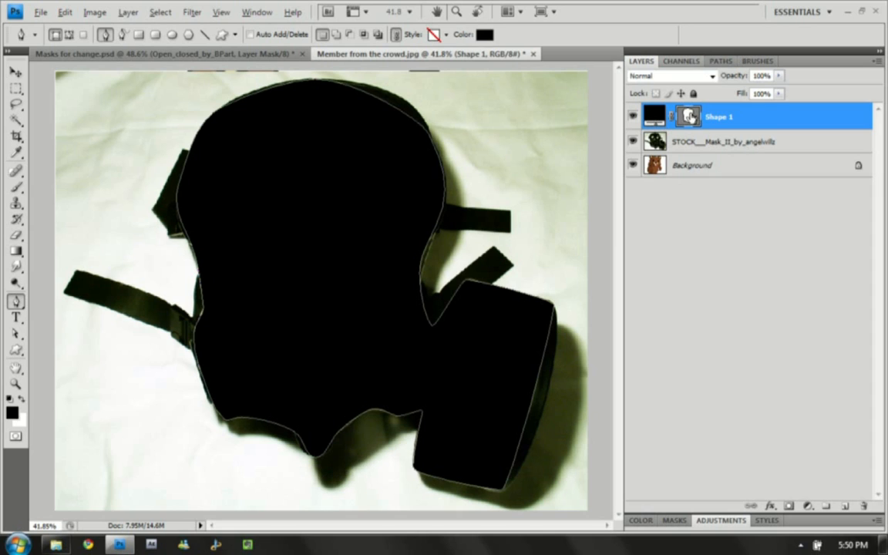
Move the vector mask from Shape 1 to the gas mask photo layer and delete the Shape 1 layer.
click(693, 121)
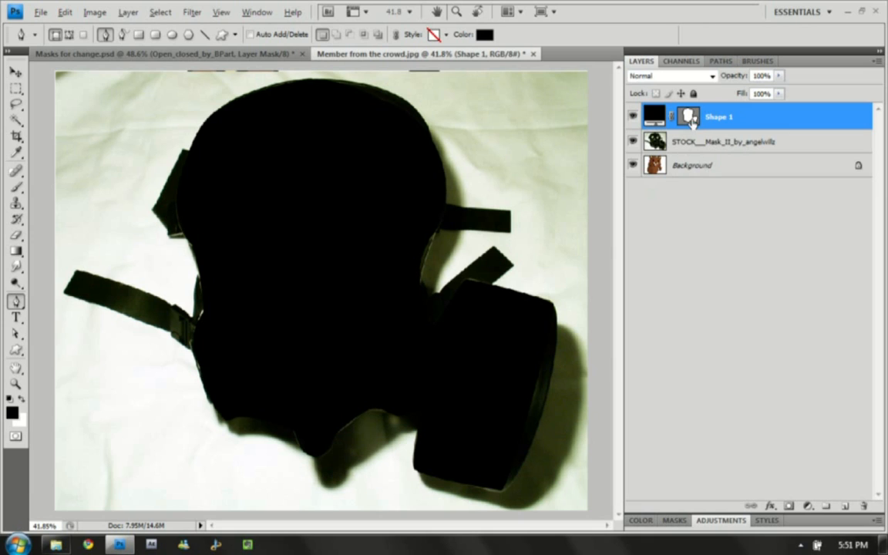
mouse_move(689, 128)
mouse_down()
mouse_move(680, 130)
mouse_move(692, 140)
mouse_up()
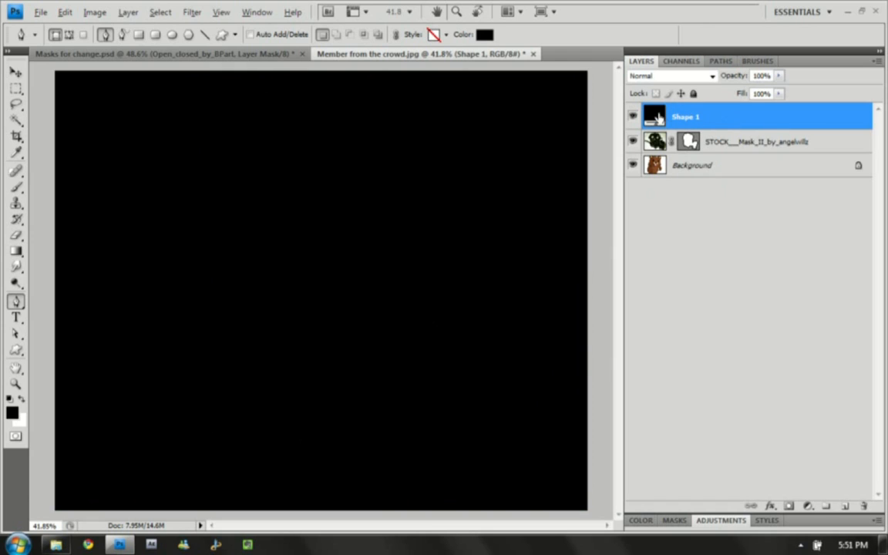
drag(654, 115, 865, 503)
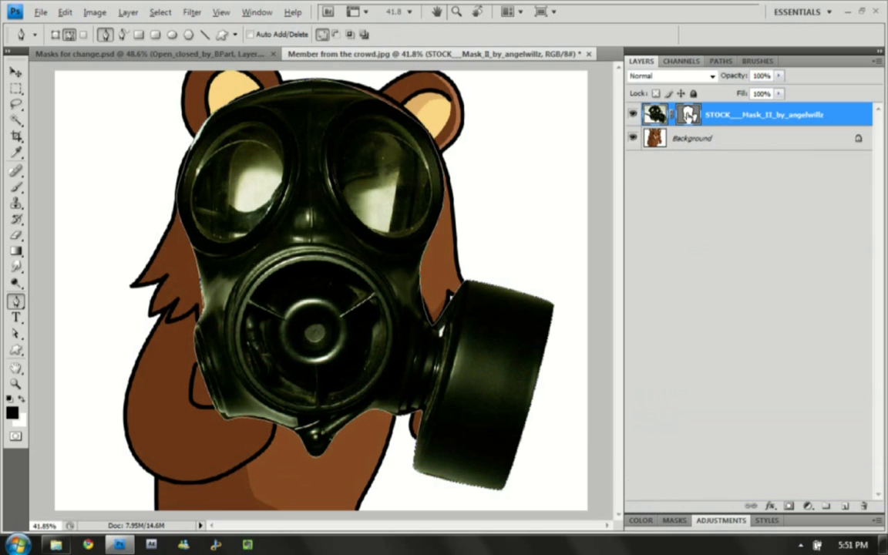
Reshape the vector mask's path by adjusting the anchor point and curve handle along the gas mask's canister-side upper edge.
click(688, 114)
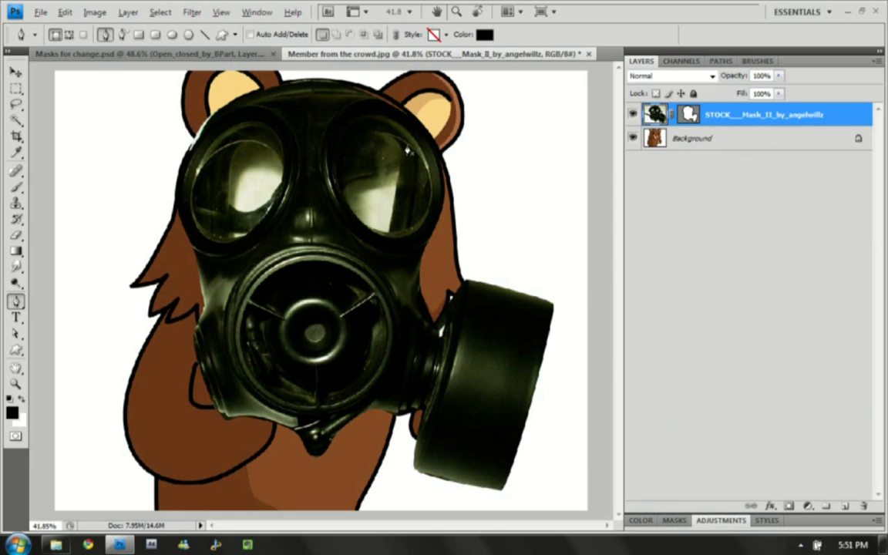
click(690, 115)
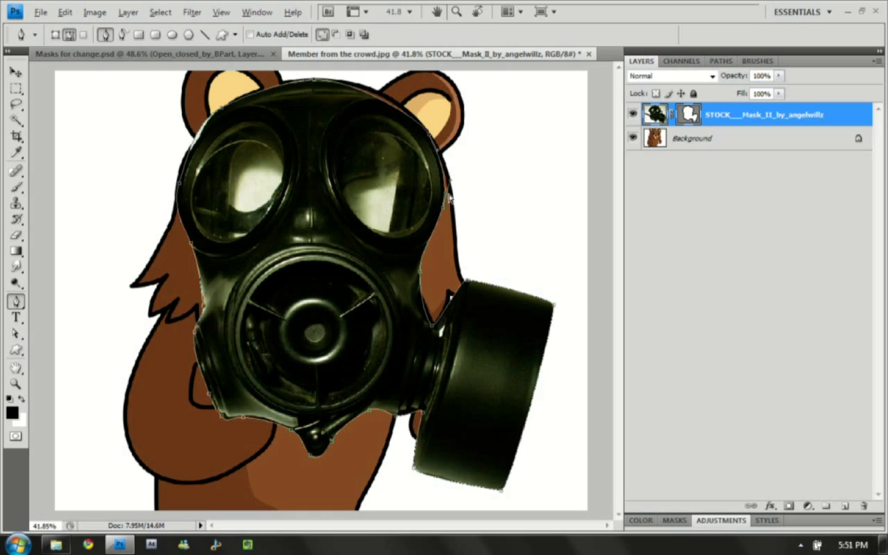
mouse_move(445, 209)
mouse_down()
mouse_move(560, 154)
mouse_move(539, 148)
mouse_move(462, 190)
mouse_move(444, 211)
mouse_up()
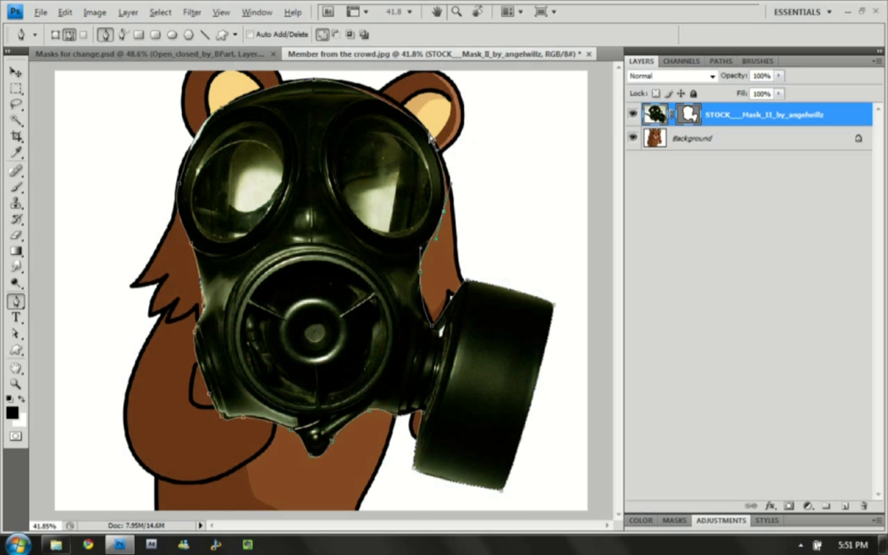
drag(416, 109, 407, 97)
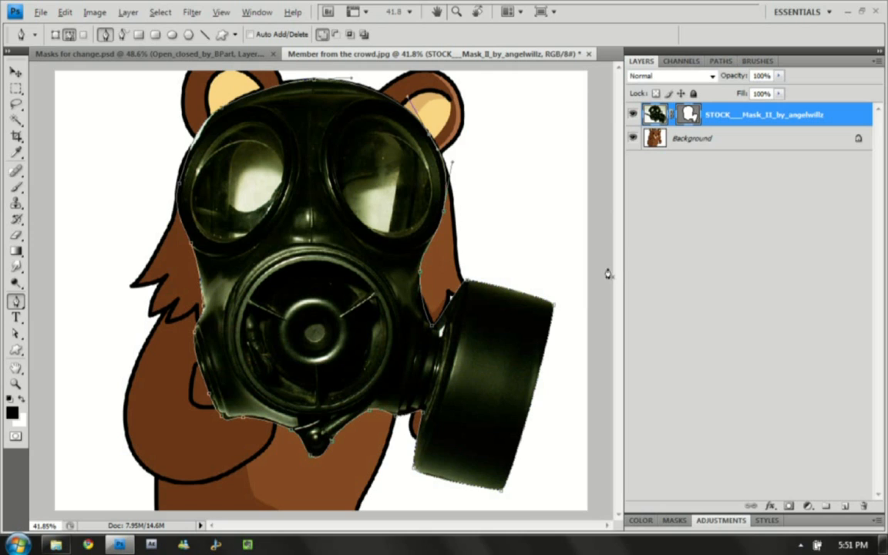
click(452, 166)
key(ctrl+z)
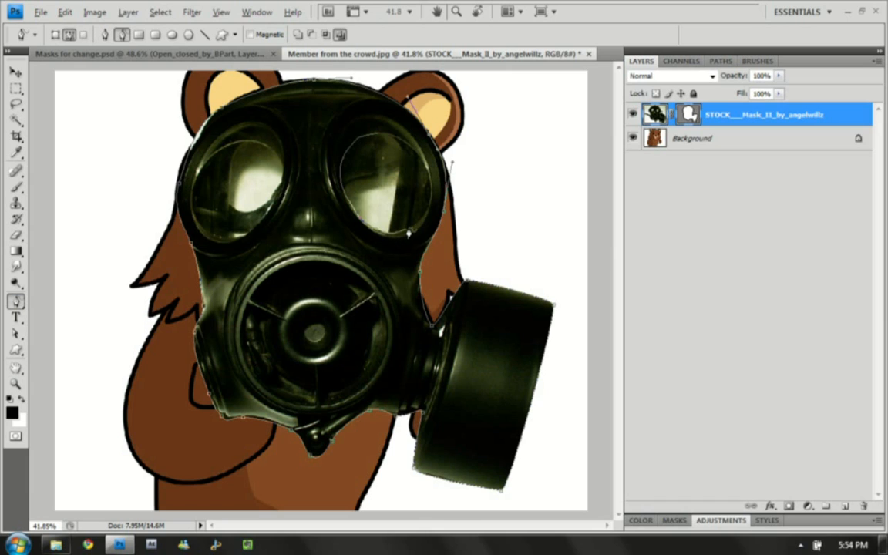
Cut both lens openings out of the vector mask with the Freeform Pen in subtract mode, and deselect the layer.
drag(384, 139, 367, 139)
mouse_move(248, 149)
mouse_down()
mouse_move(202, 173)
mouse_move(192, 202)
mouse_move(213, 243)
mouse_move(240, 243)
mouse_up()
drag(275, 163, 247, 147)
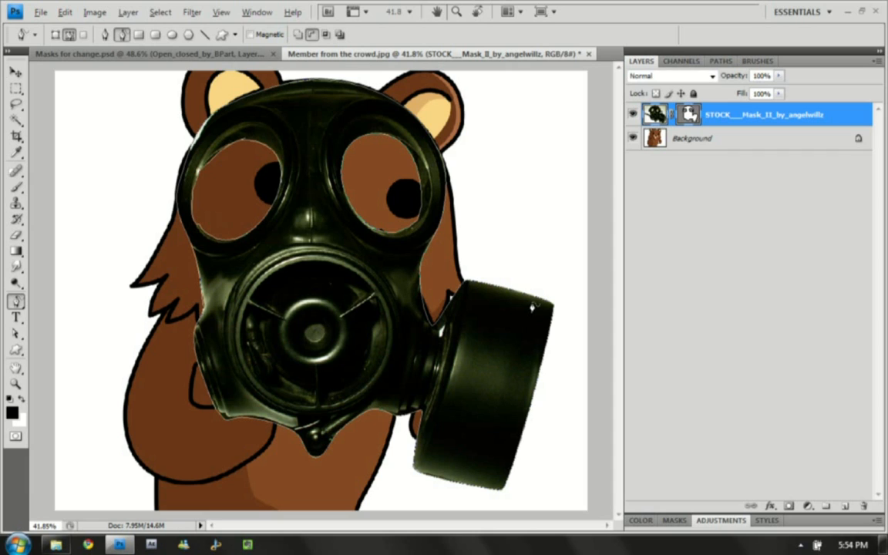
click(714, 287)
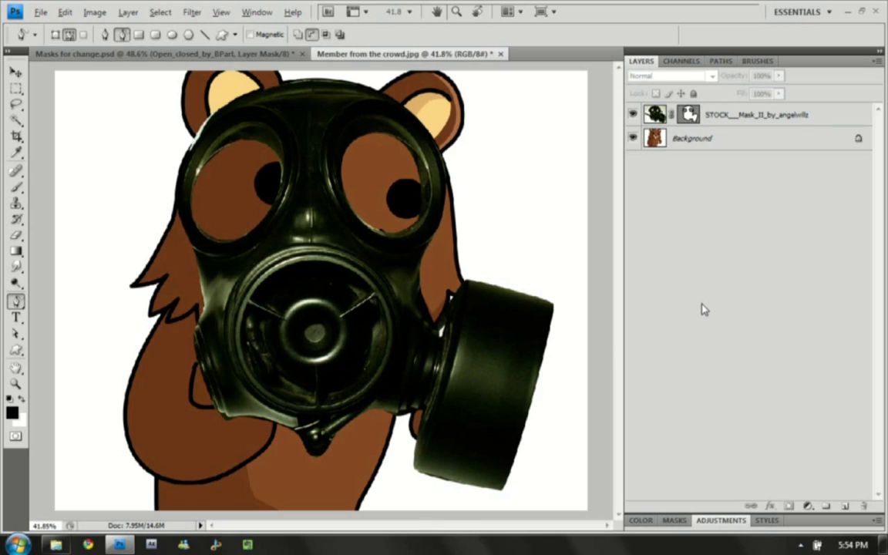